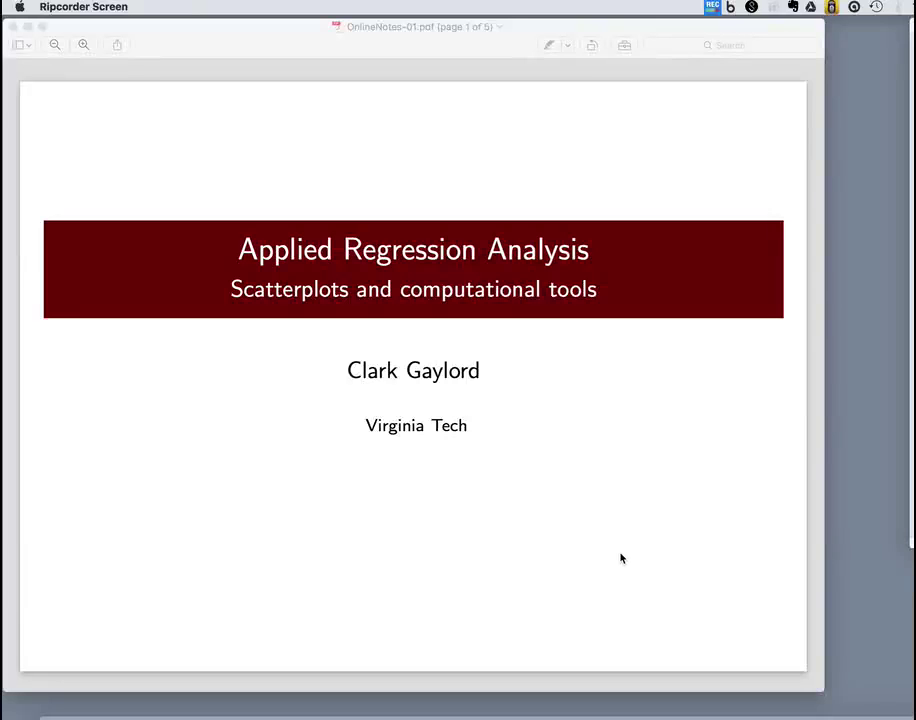
Bring the Preview window to the front, showing the Applied Regression Analysis title slide.
click(621, 558)
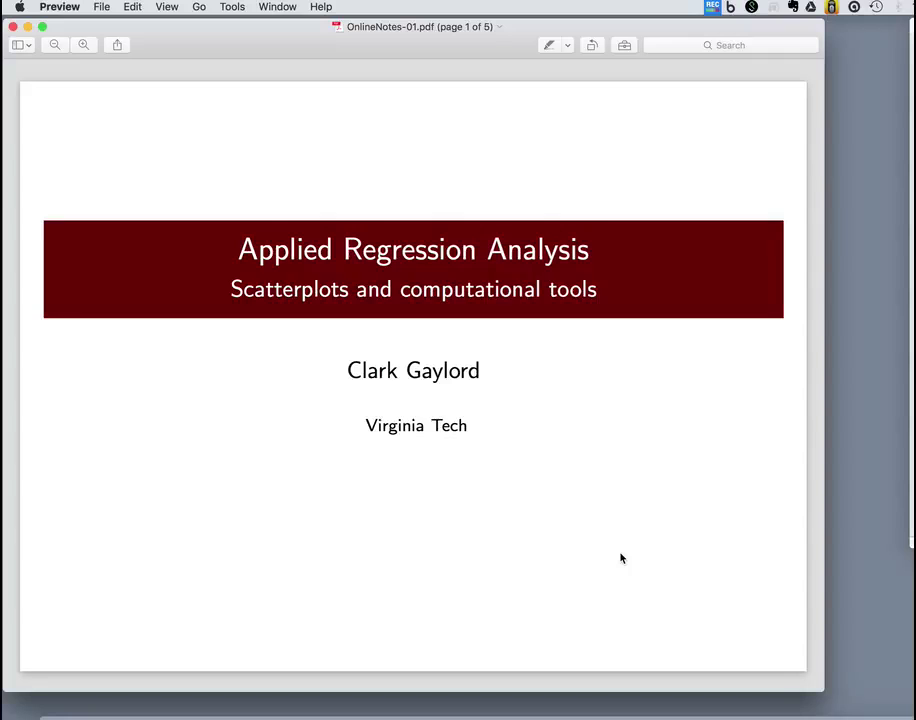
Jump to page 5 of 5, the 'Tools for the analyst' slide.
key(End)
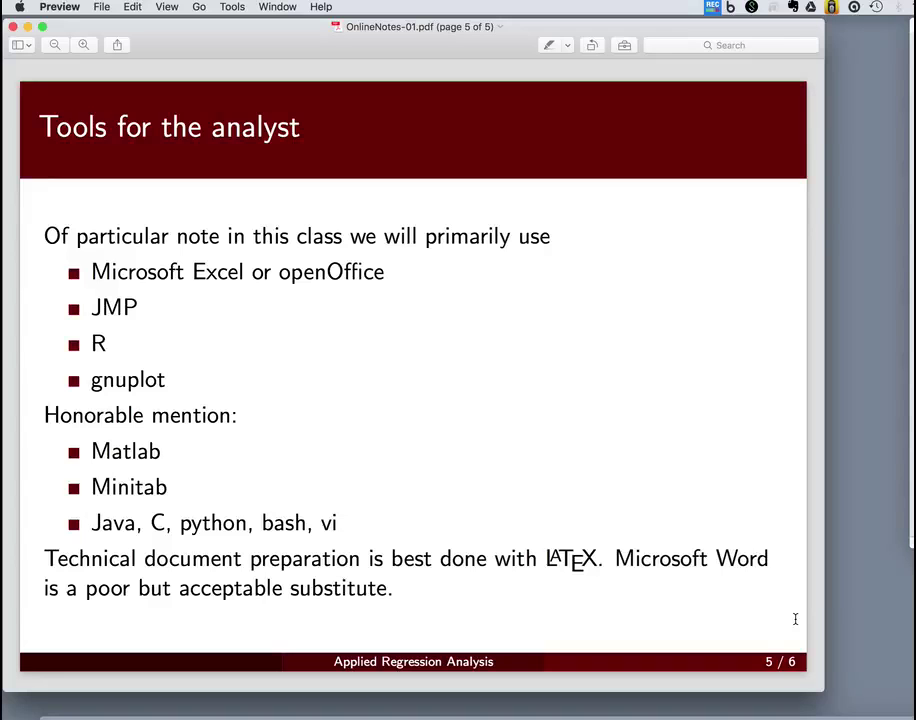
Hide Preview and step through forbes.txt values such as bp 197.9 and pres 22.67.
key(super+h)
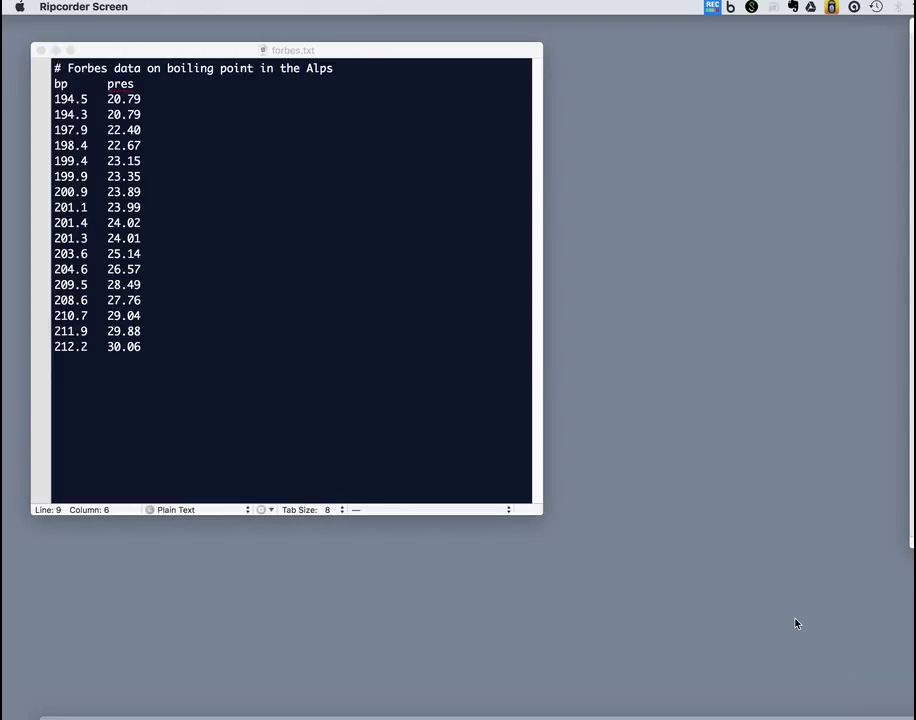
click(483, 53)
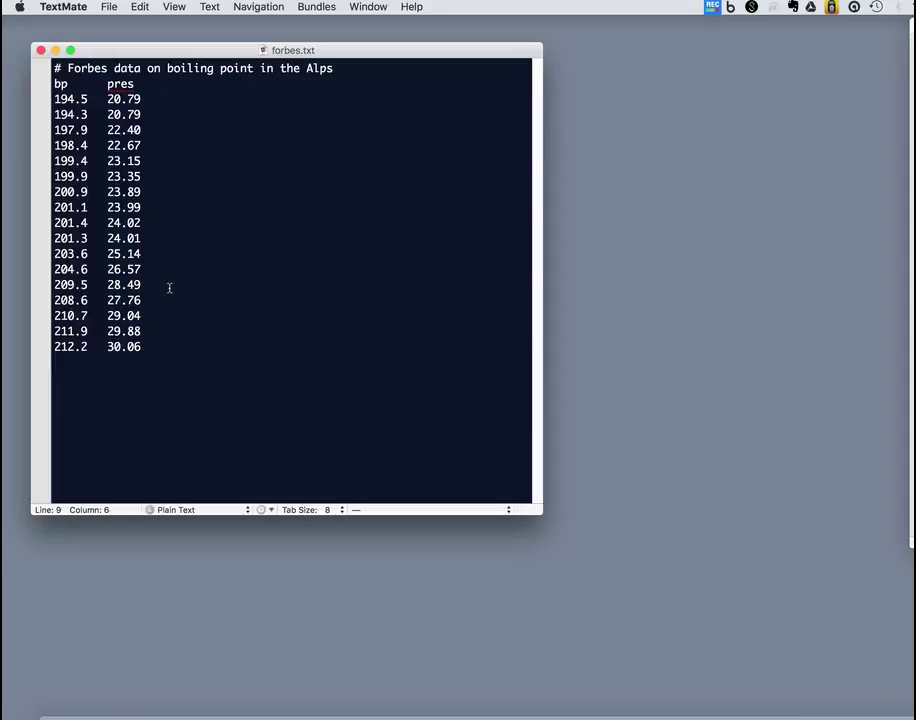
click(88, 133)
key(Down)
key(Right)
key(Down)
key(Left)
key(Up)
key(Up)
key(Up)
key(Up)
key(Up)
Move to the pres heading, hide forbes.txt and launch Microsoft Excel.
key(Right)
key(super+h)
click(896, 712)
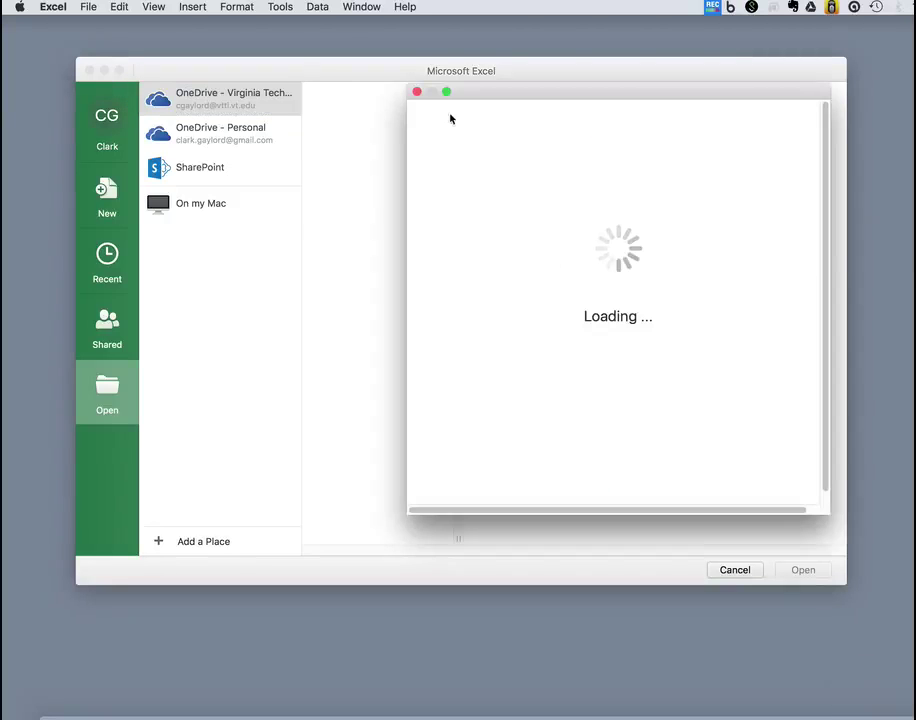
Import forbes.txt from this Mac as tab-delimited text, putting bp in column A and pres in column B.
click(417, 91)
click(217, 199)
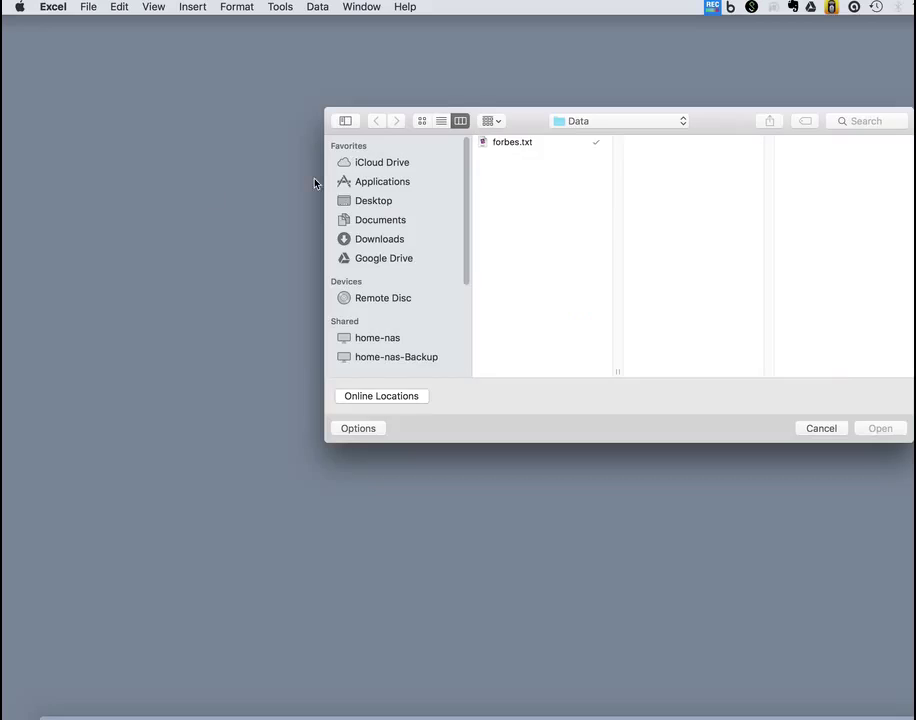
click(495, 146)
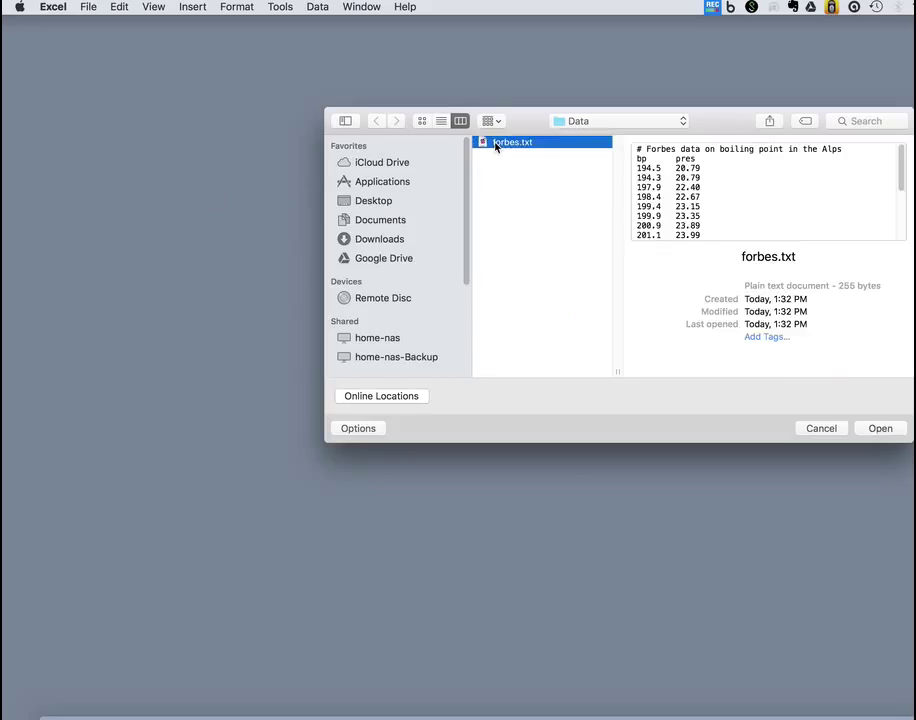
click(881, 428)
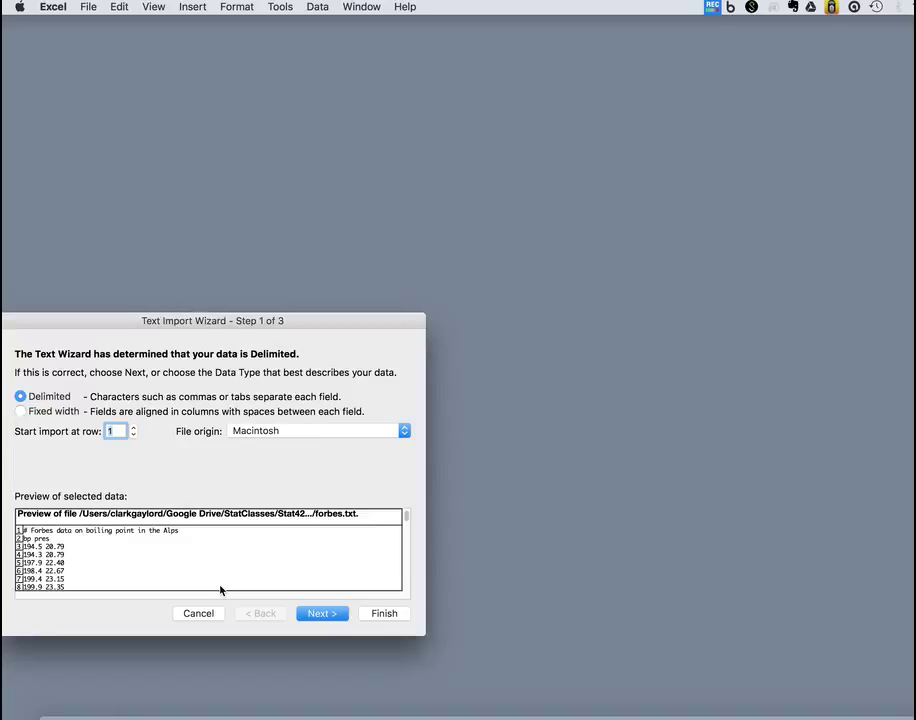
click(317, 615)
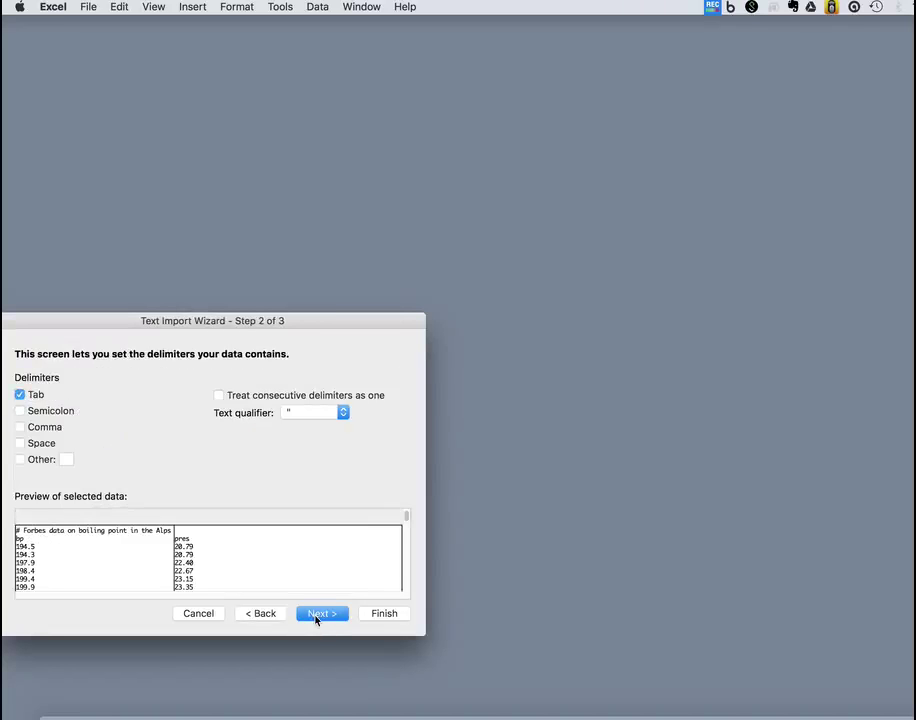
click(378, 613)
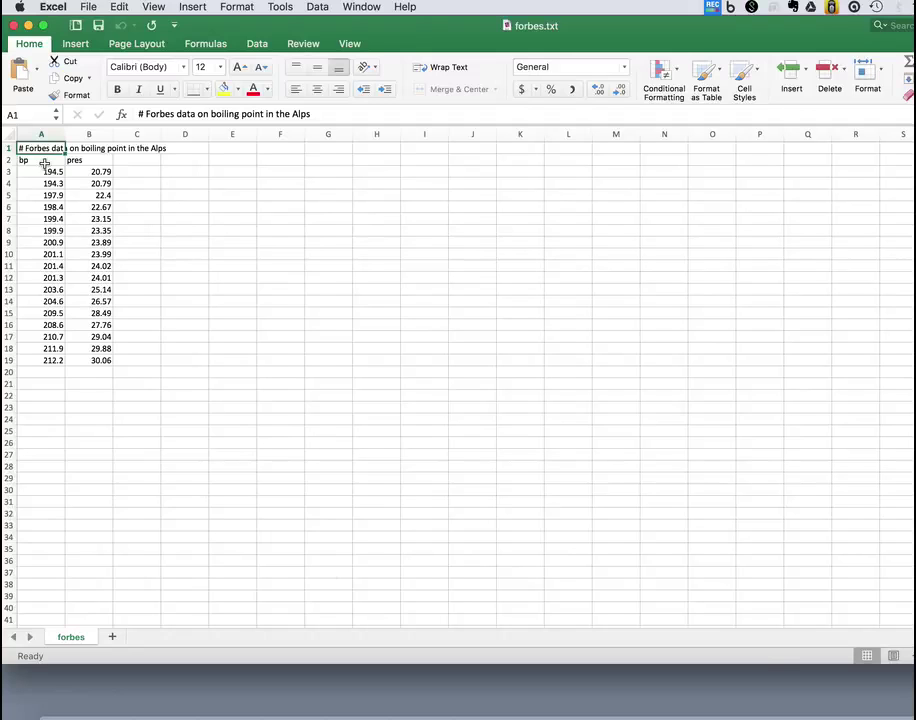
Insert an XY scatter chart of the A2:B19 data, moved beside the data and enlarged.
drag(37, 161, 98, 360)
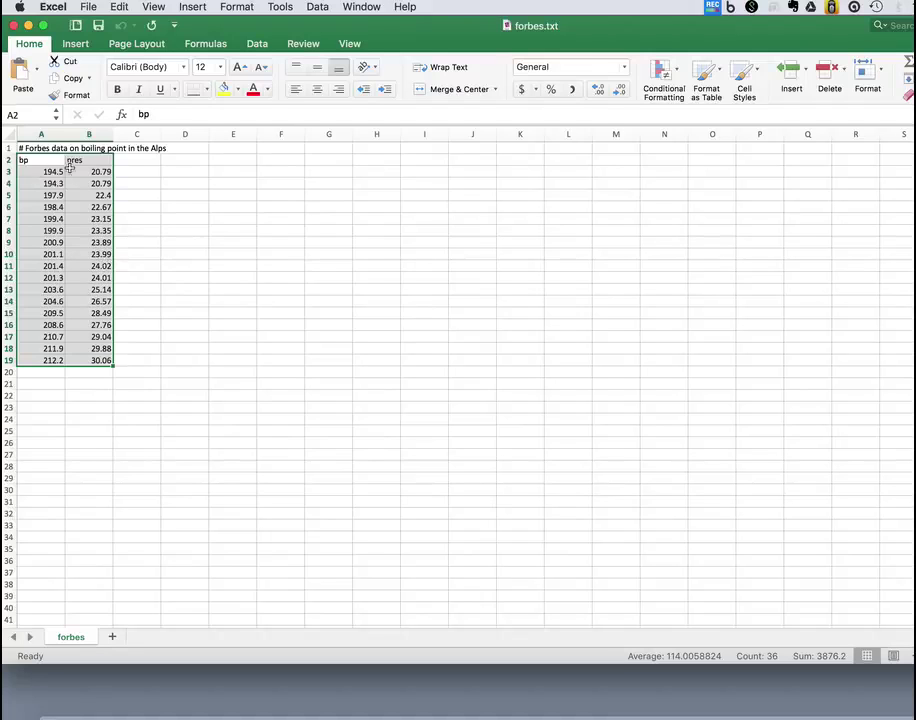
click(195, 8)
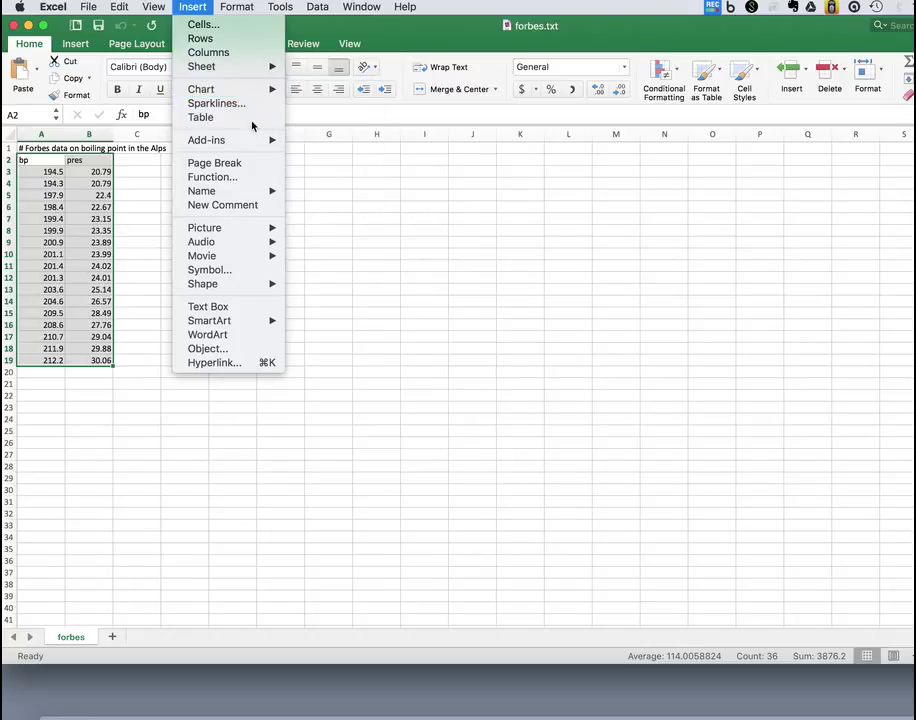
mouse_move(246, 90)
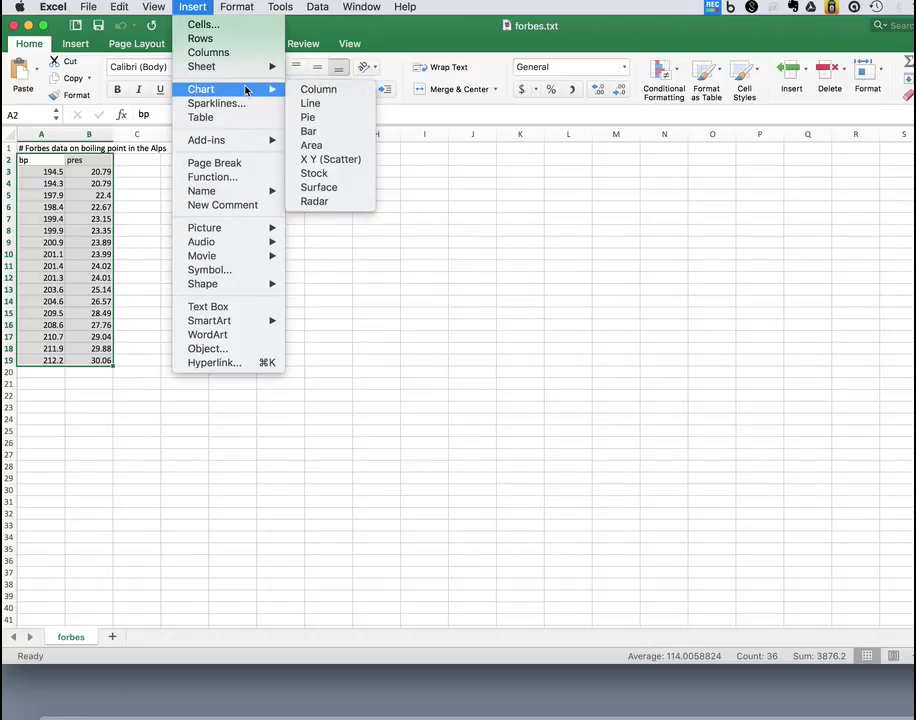
click(336, 162)
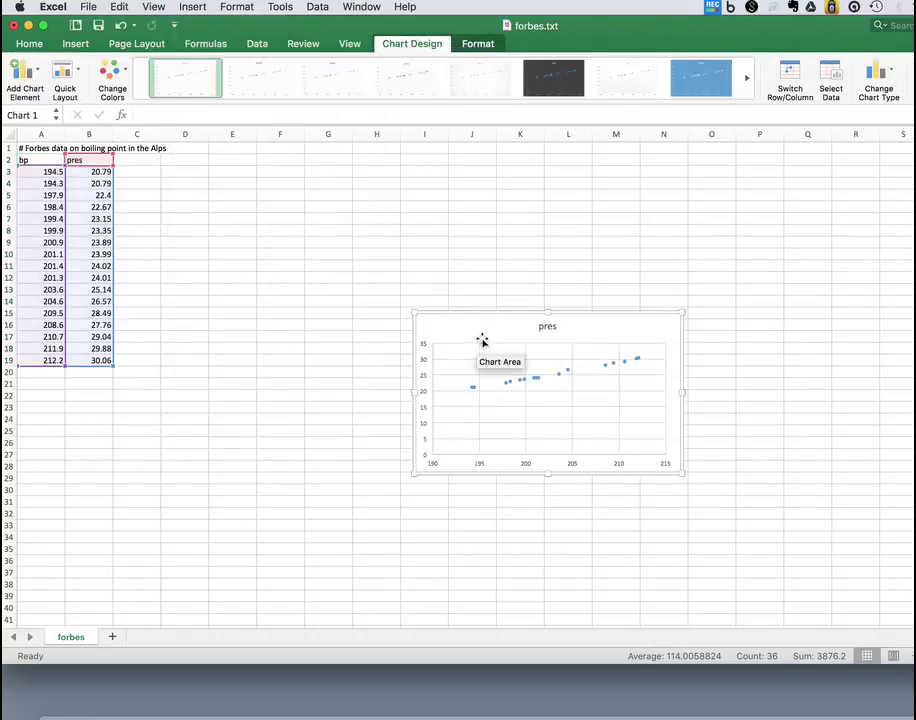
drag(472, 330, 219, 178)
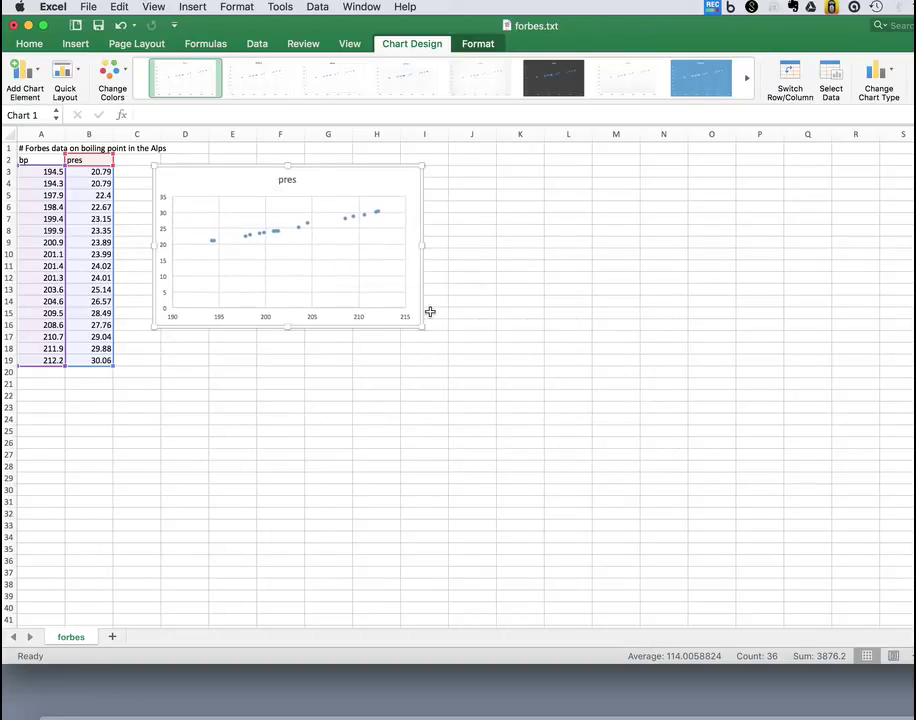
drag(424, 327, 512, 437)
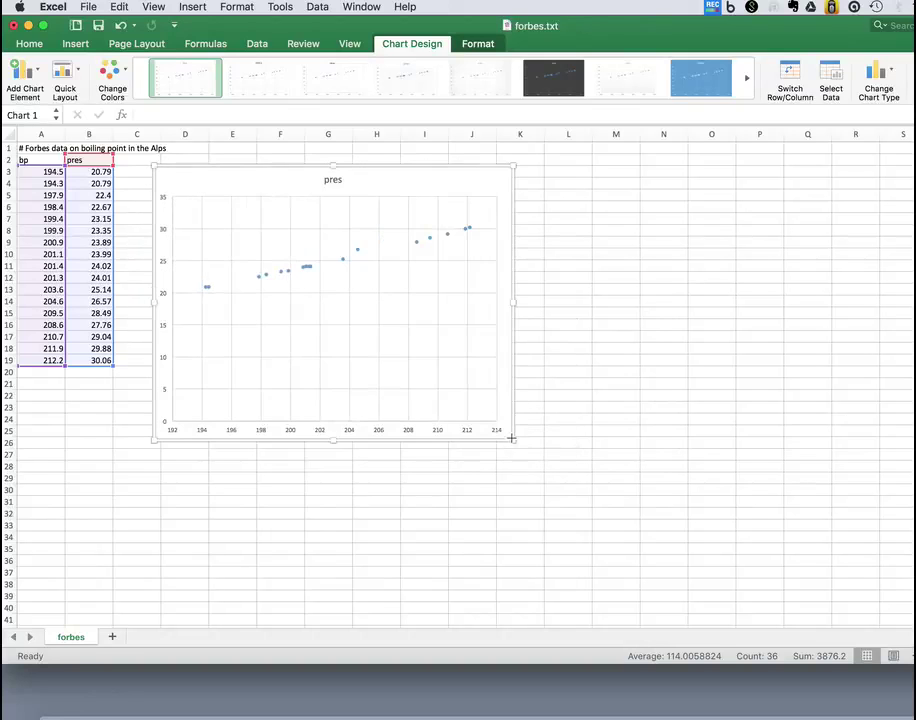
Set the chart's vertical axis minimum to 20.
right_click(166, 397)
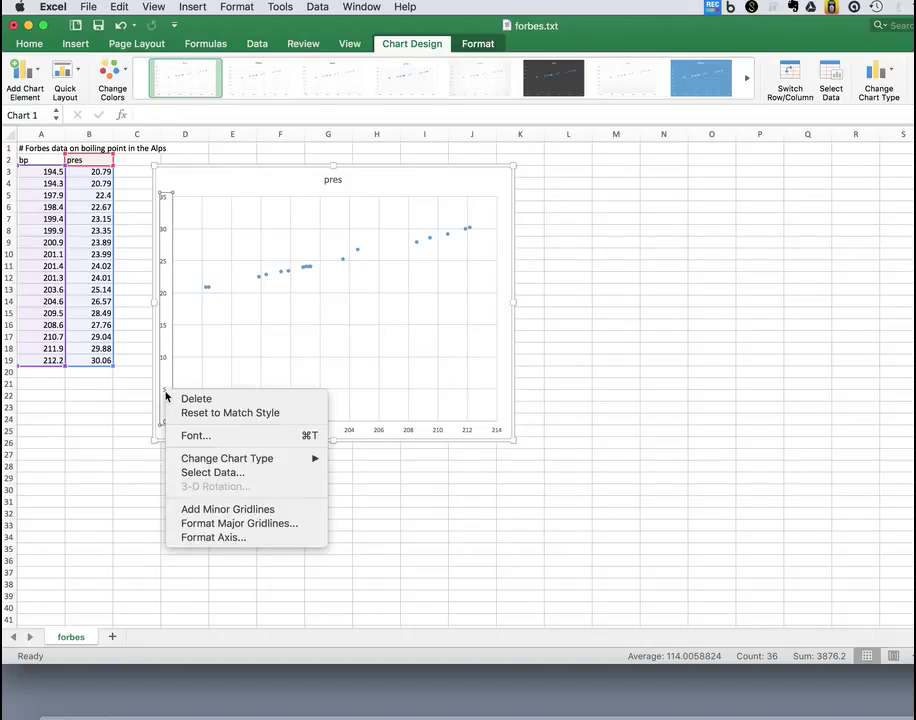
click(216, 538)
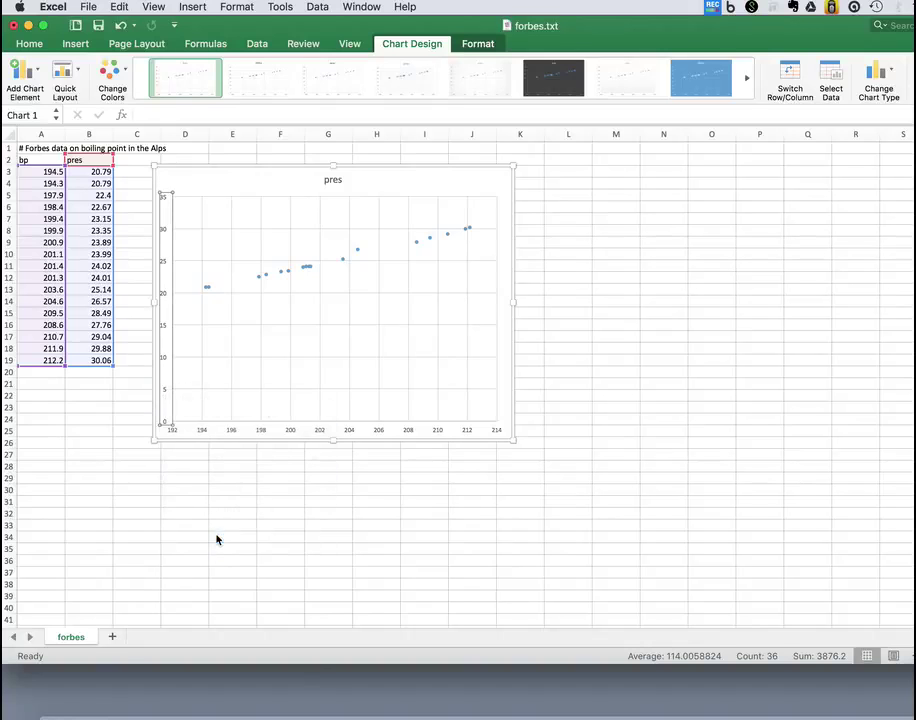
drag(838, 131, 785, 135)
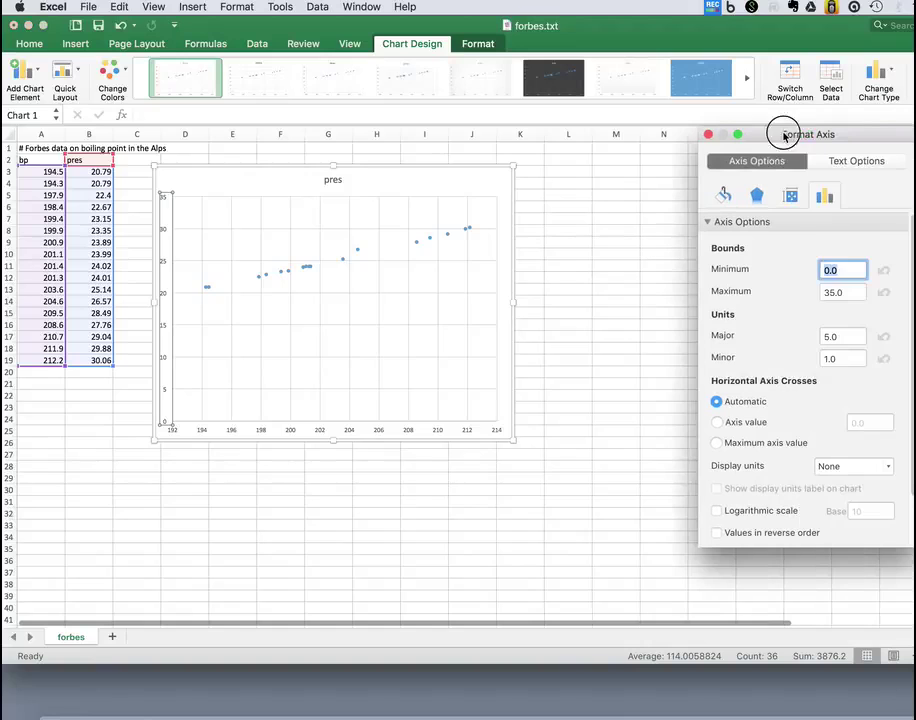
text(20)
key(Return)
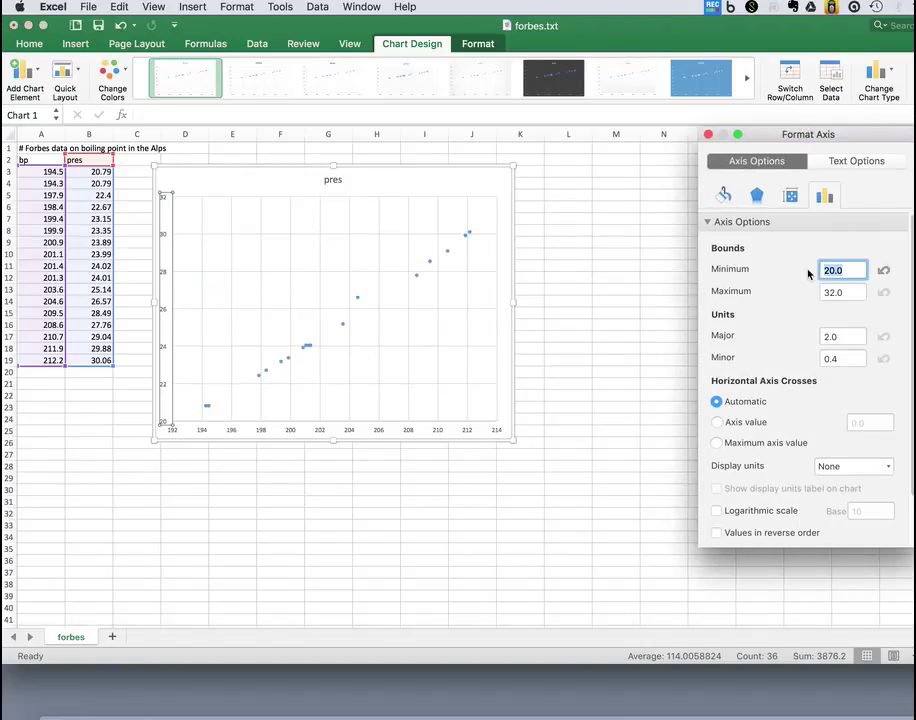
click(708, 134)
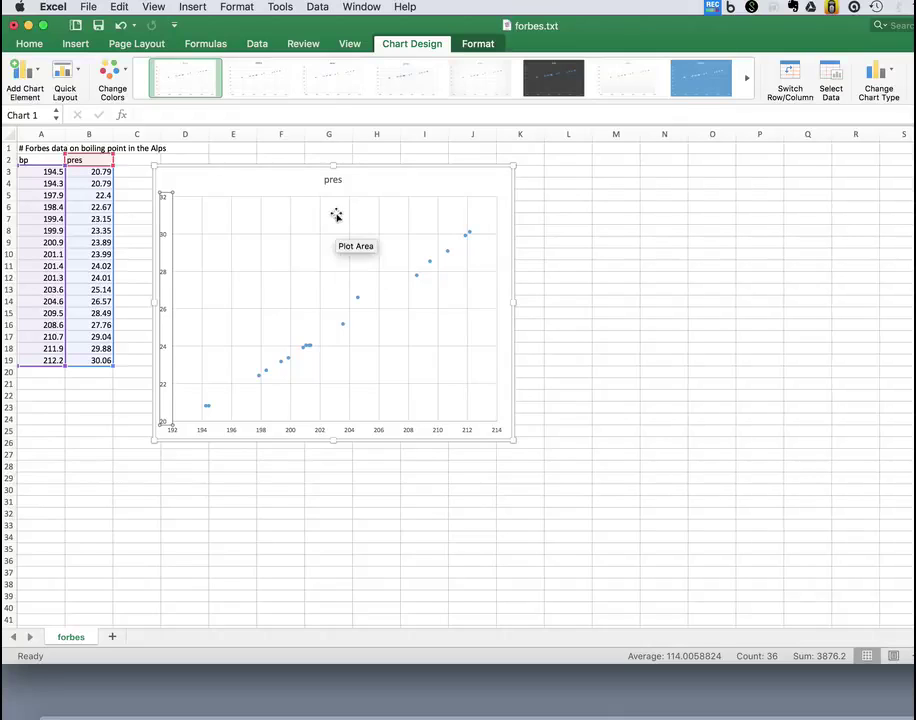
Retitle the chart from 'pres' to 'Forbes Data'.
double_click(333, 180)
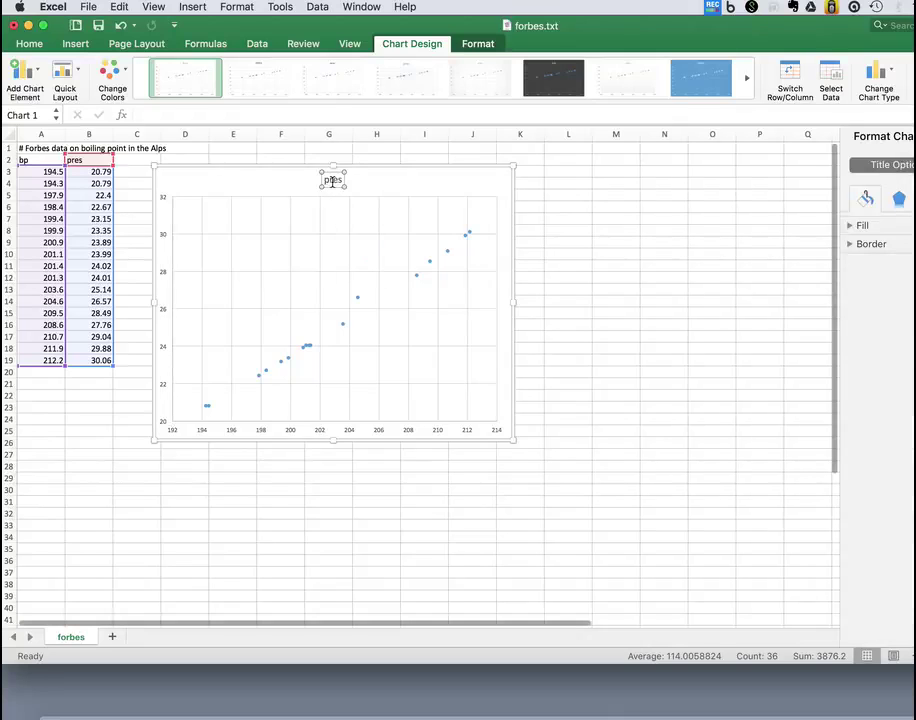
double_click(333, 180)
text(Forbes Data)
click(416, 180)
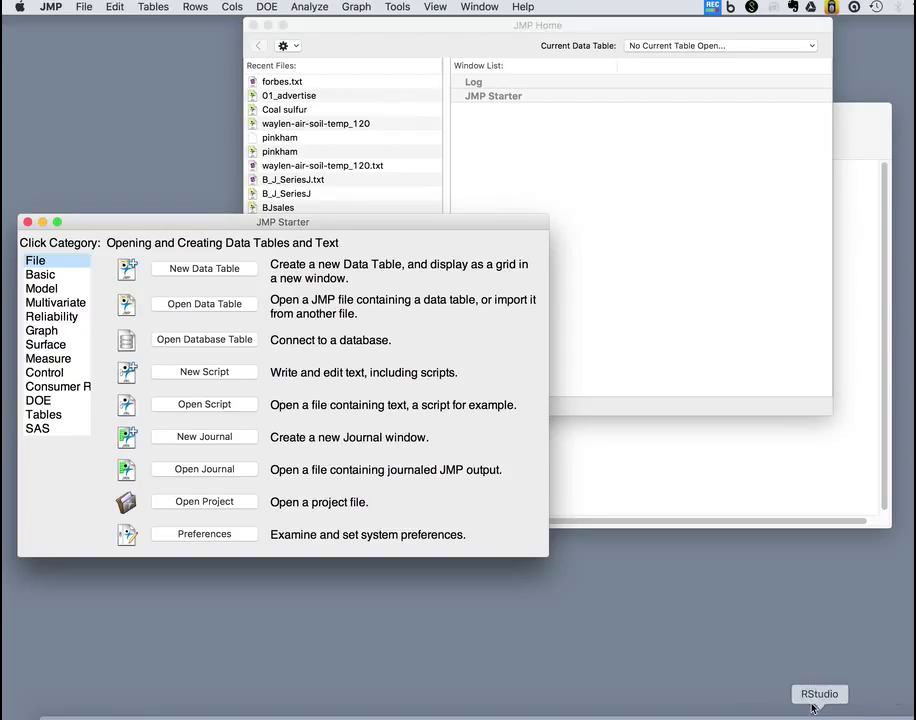
Open forbes.txt from the Data folder in JMP via File > Open.
click(88, 6)
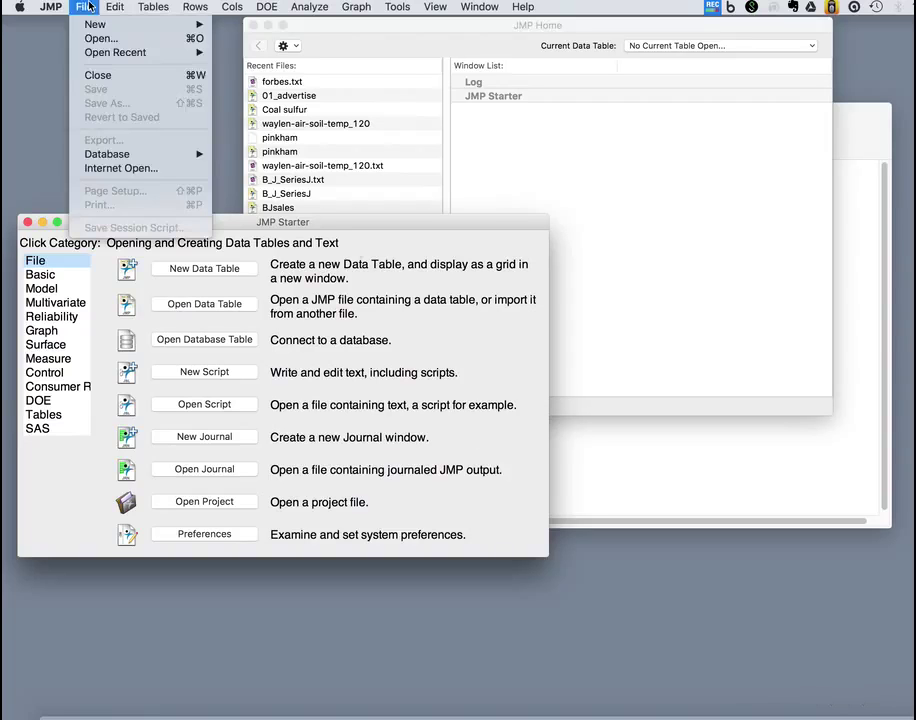
click(100, 41)
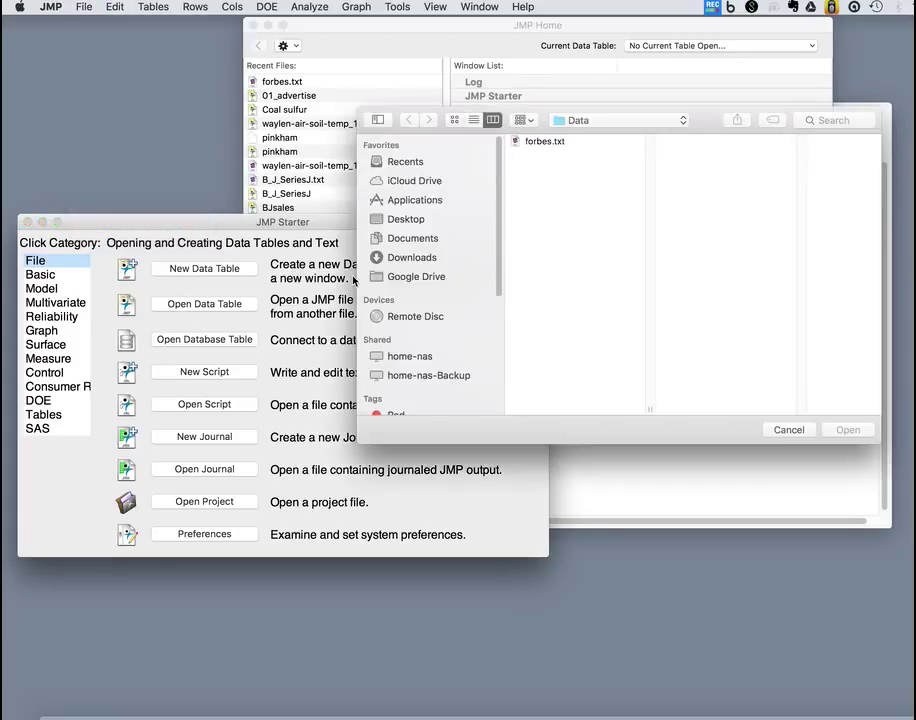
click(533, 145)
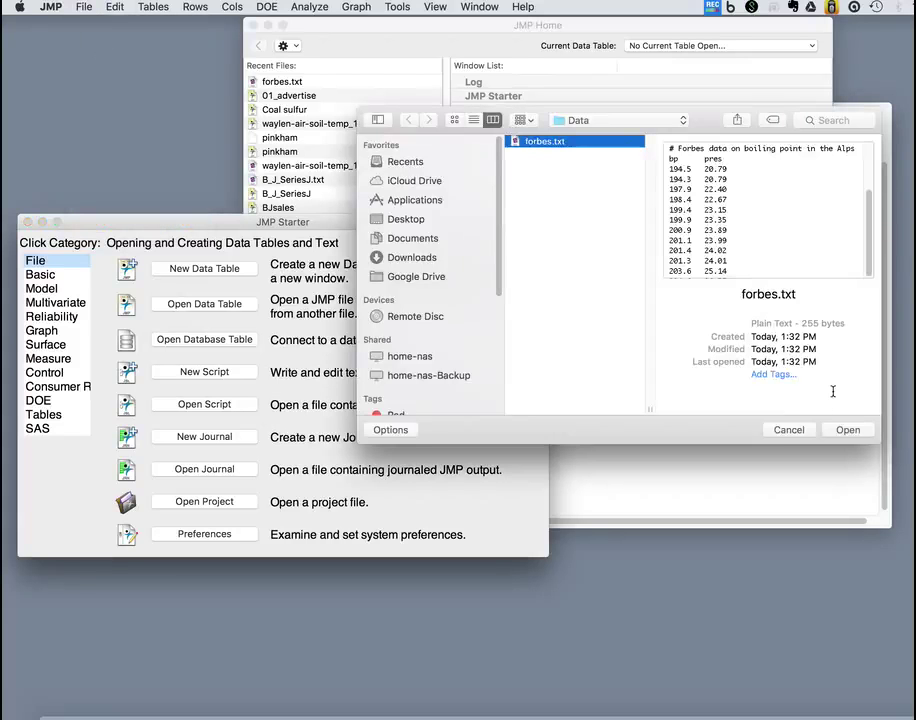
click(848, 430)
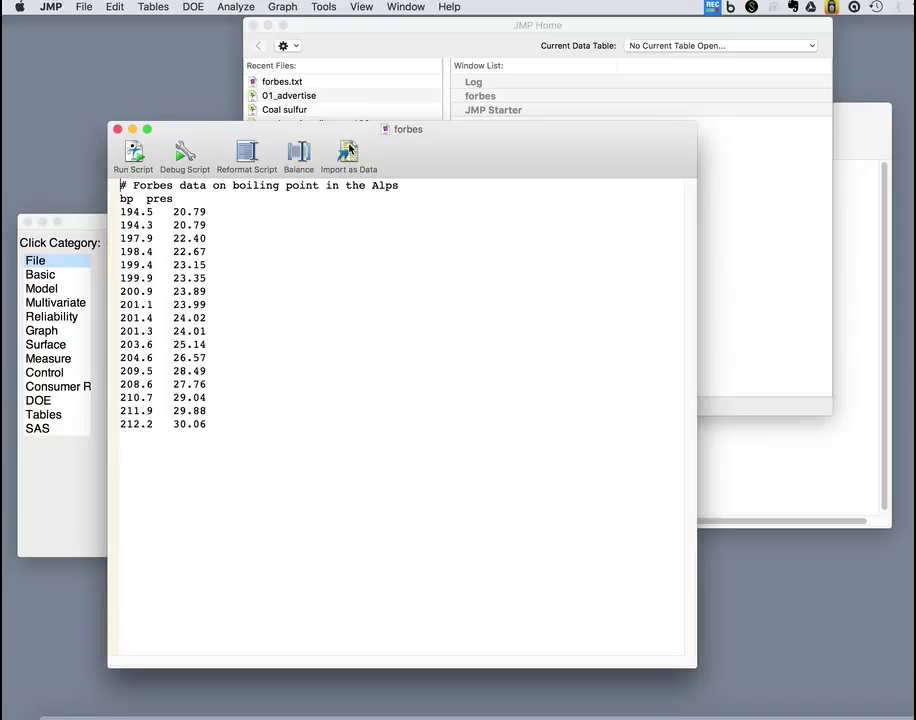
click(349, 149)
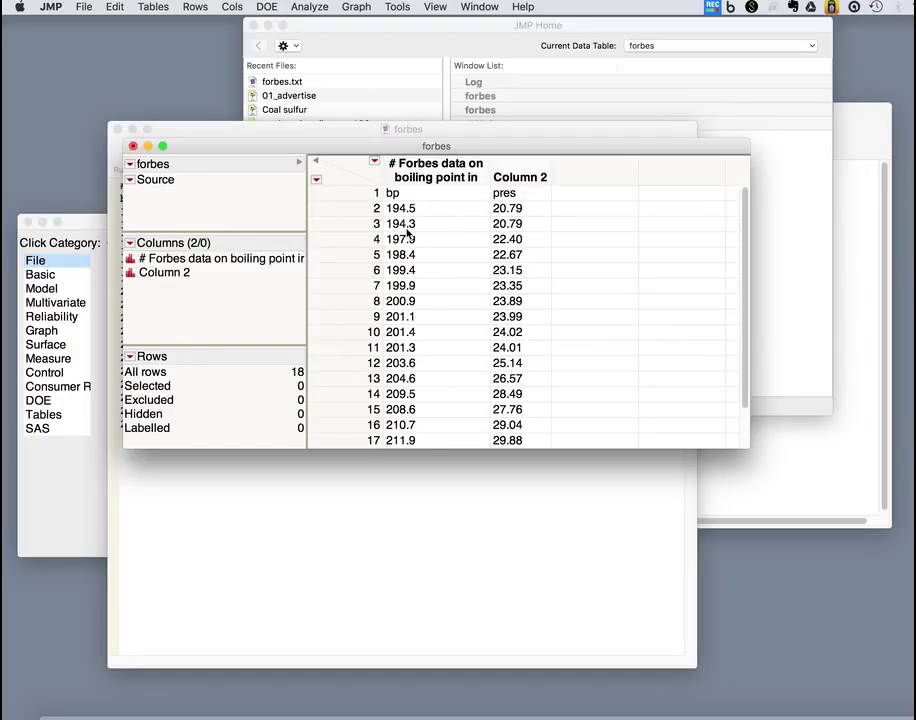
click(406, 228)
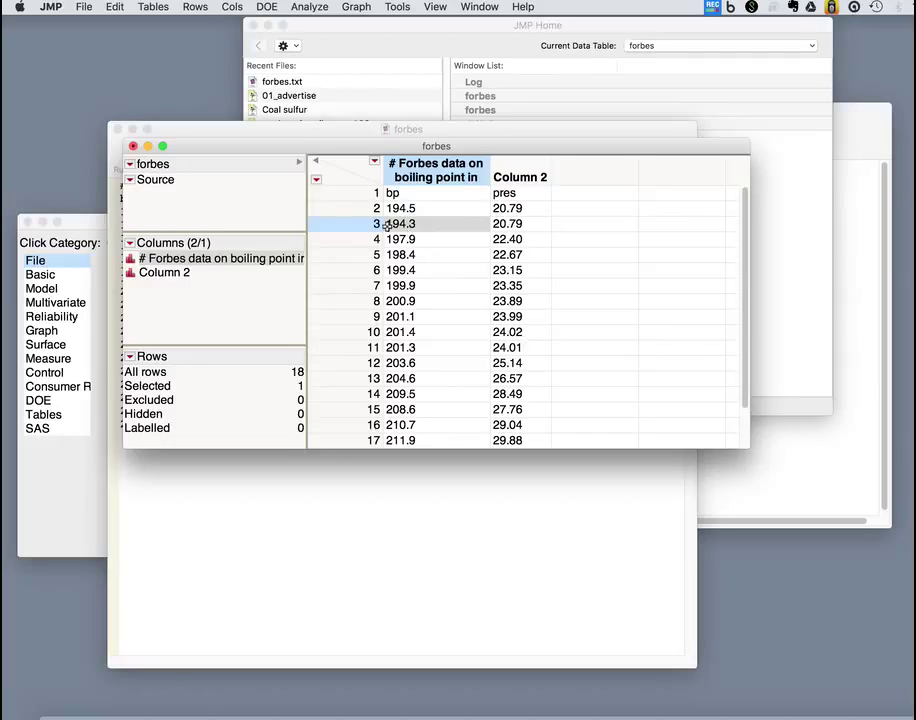
click(134, 147)
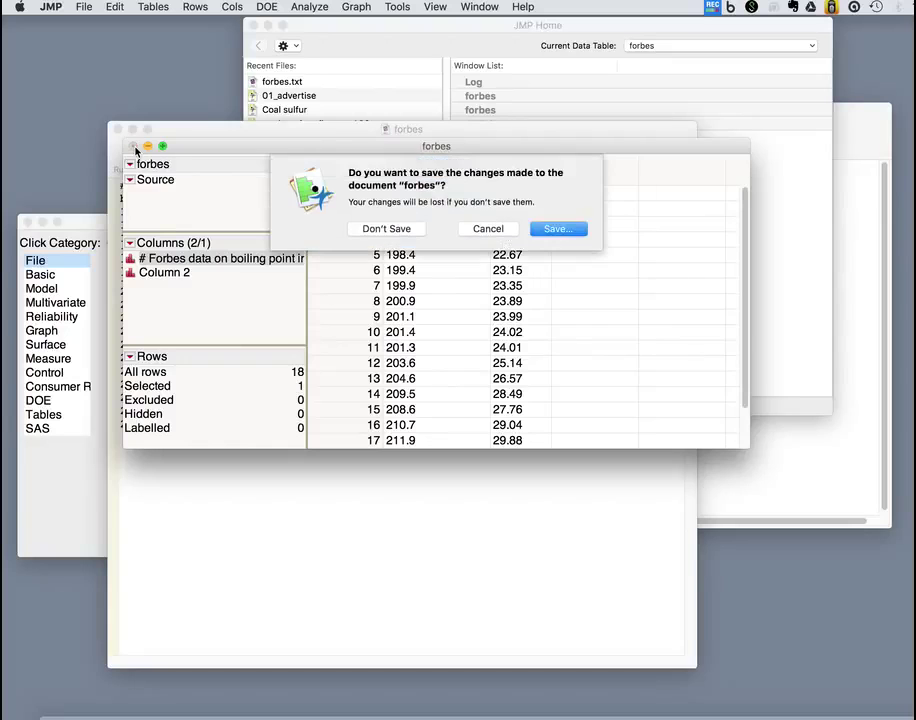
click(366, 230)
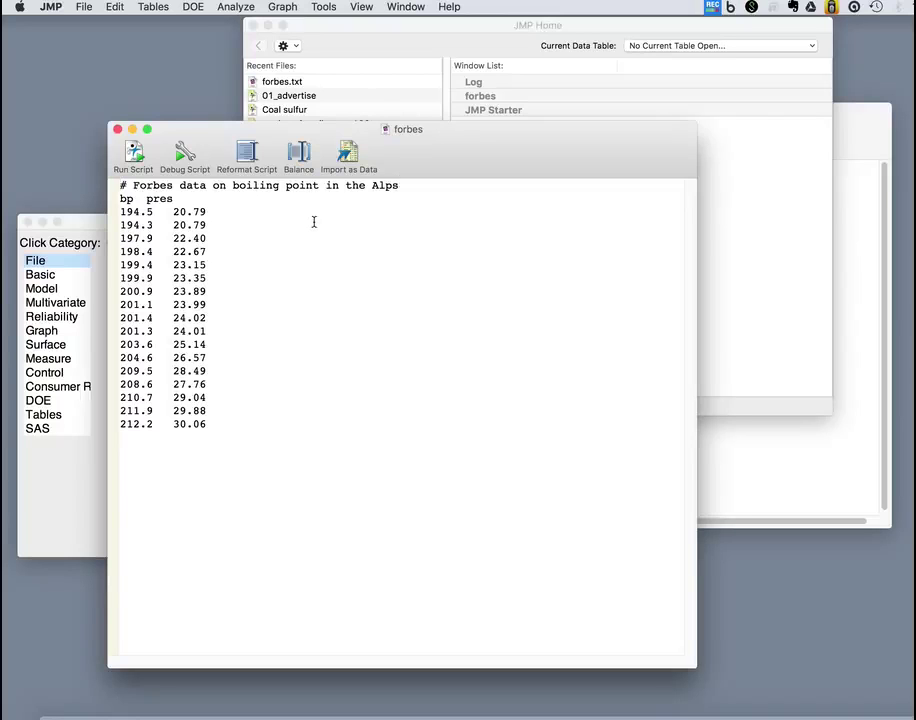
Delete the comment line from the forbes.txt text and import it as a data table.
drag(419, 186, 91, 180)
key(BackSpace)
key(Delete)
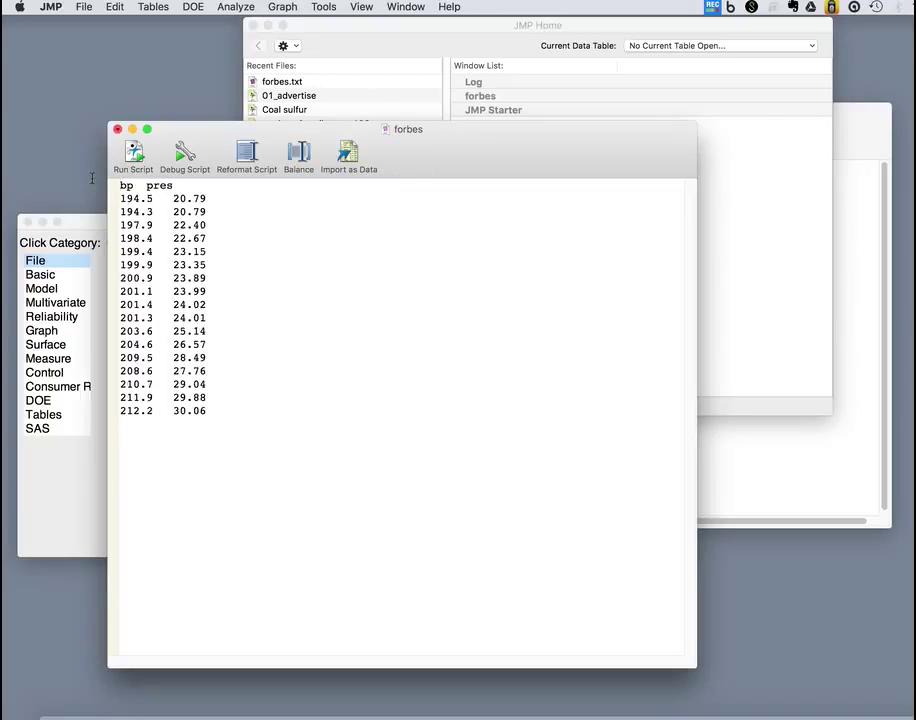
click(349, 154)
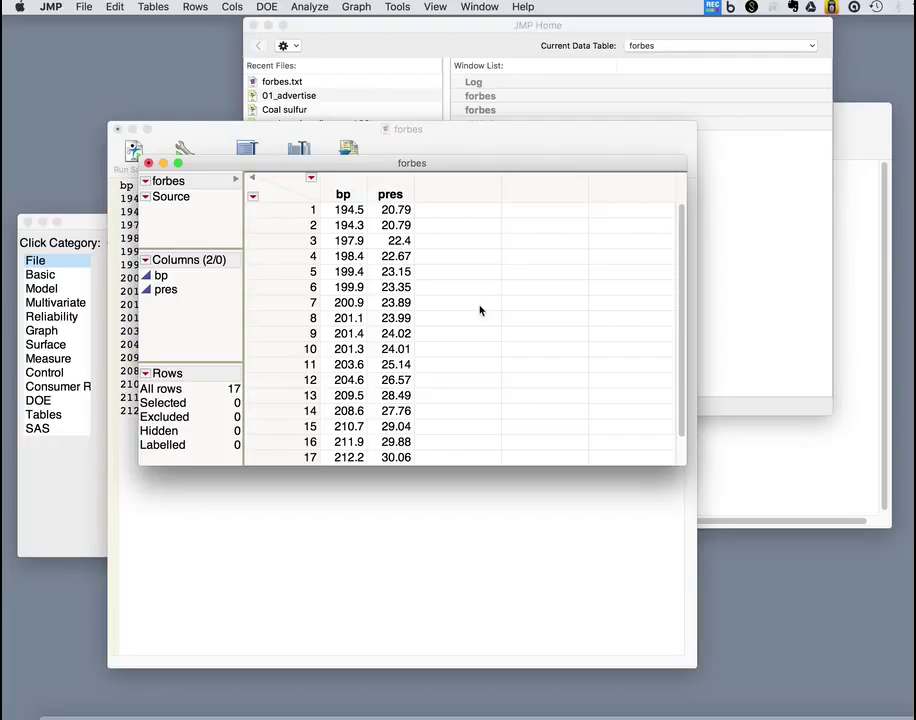
Run Fit Y by X with pres as Response and bp as Factor to draw the scatterplot.
click(310, 7)
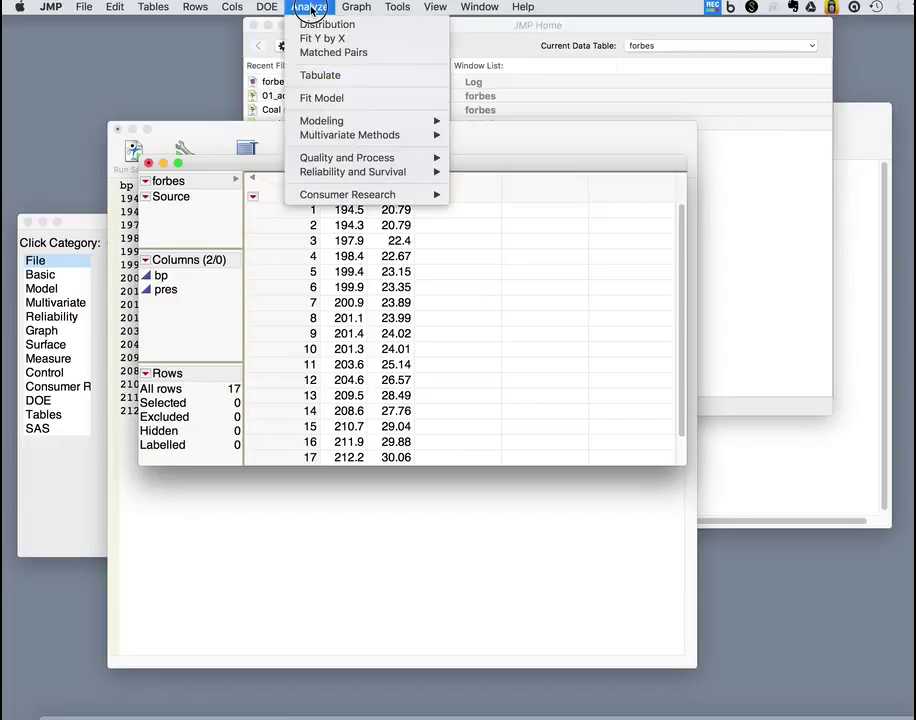
click(318, 39)
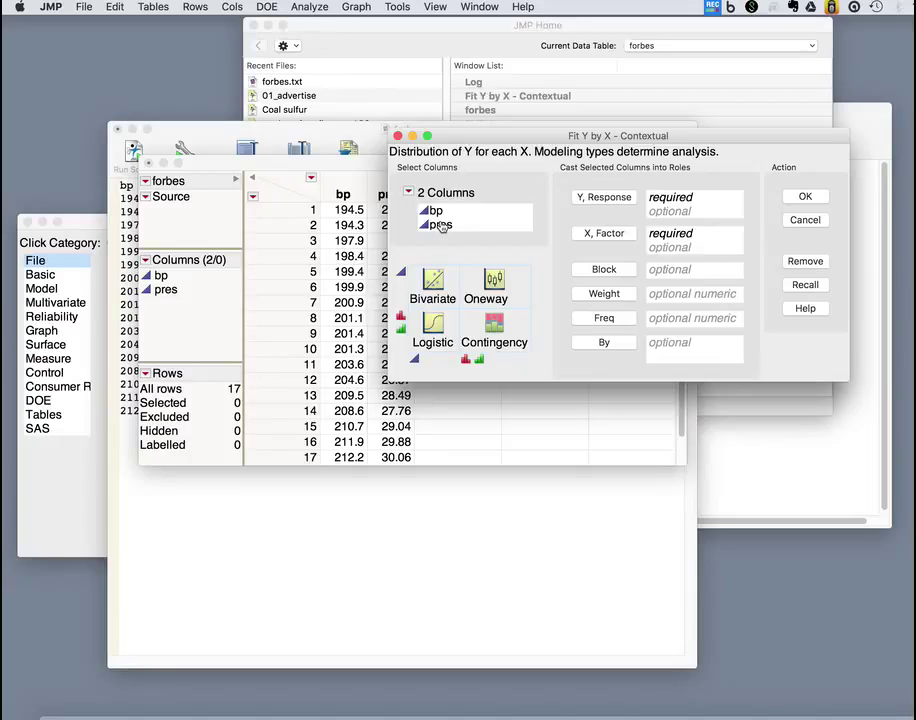
click(441, 226)
double_click(441, 226)
click(437, 211)
drag(437, 211, 679, 237)
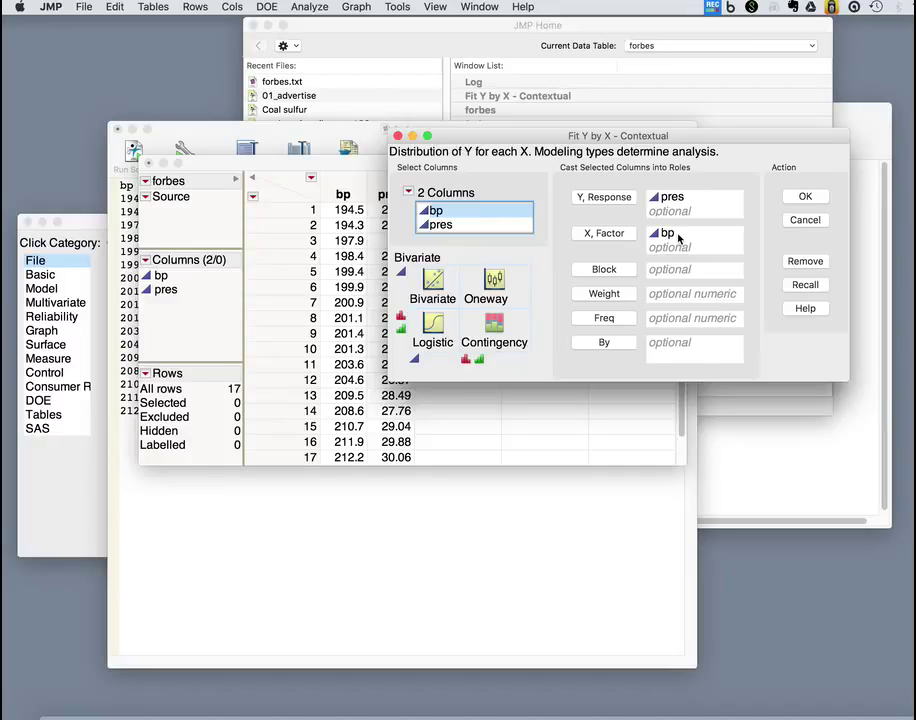
click(800, 197)
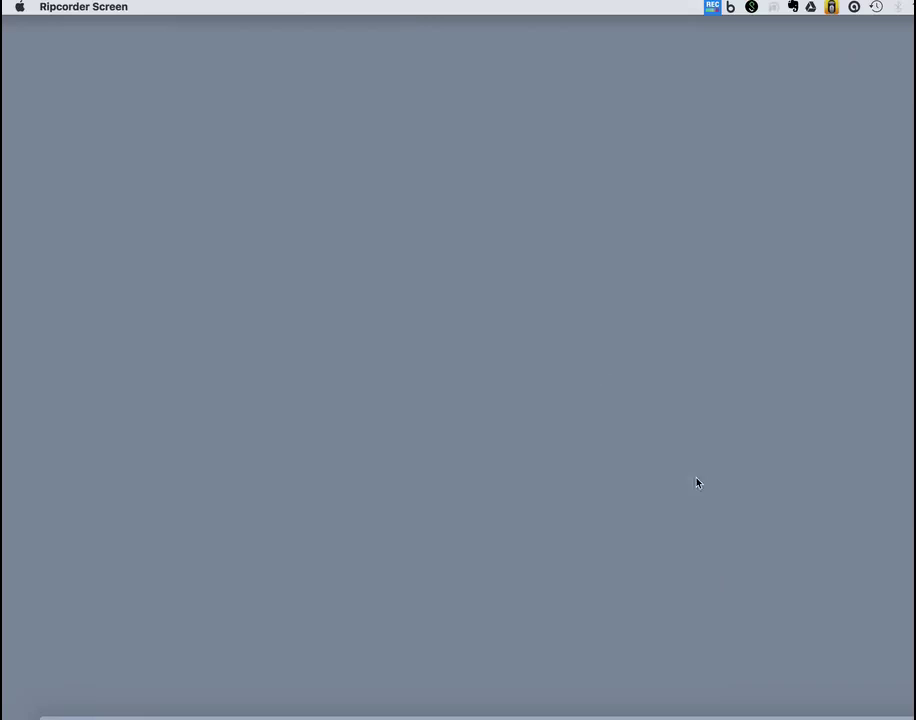
In RStudio, run read.delim("forbes.txt") and mark the misread comment header in the output.
click(819, 714)
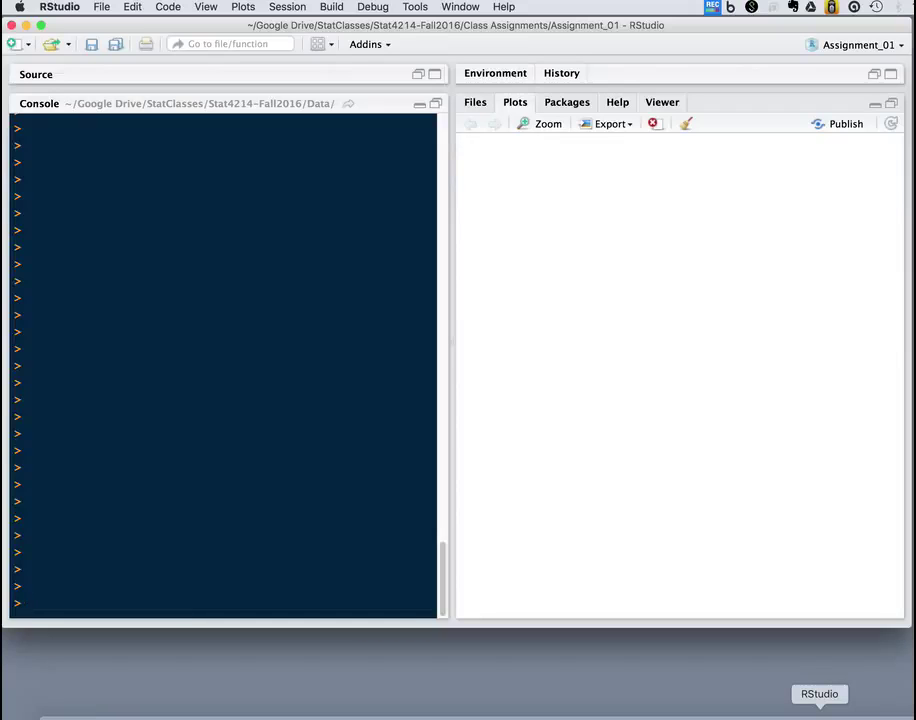
text(read.)
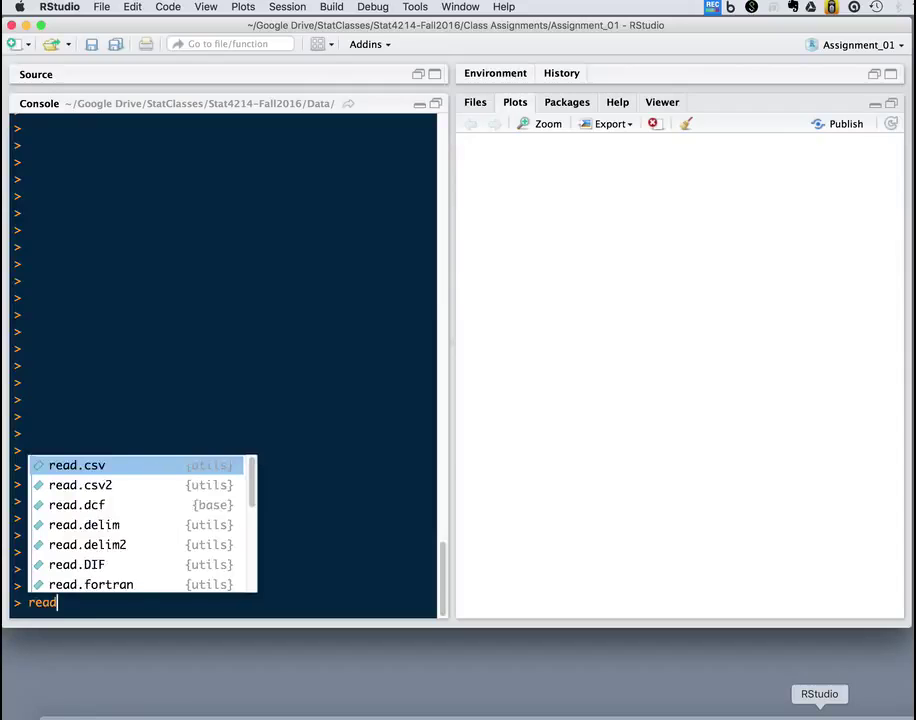
text(de)
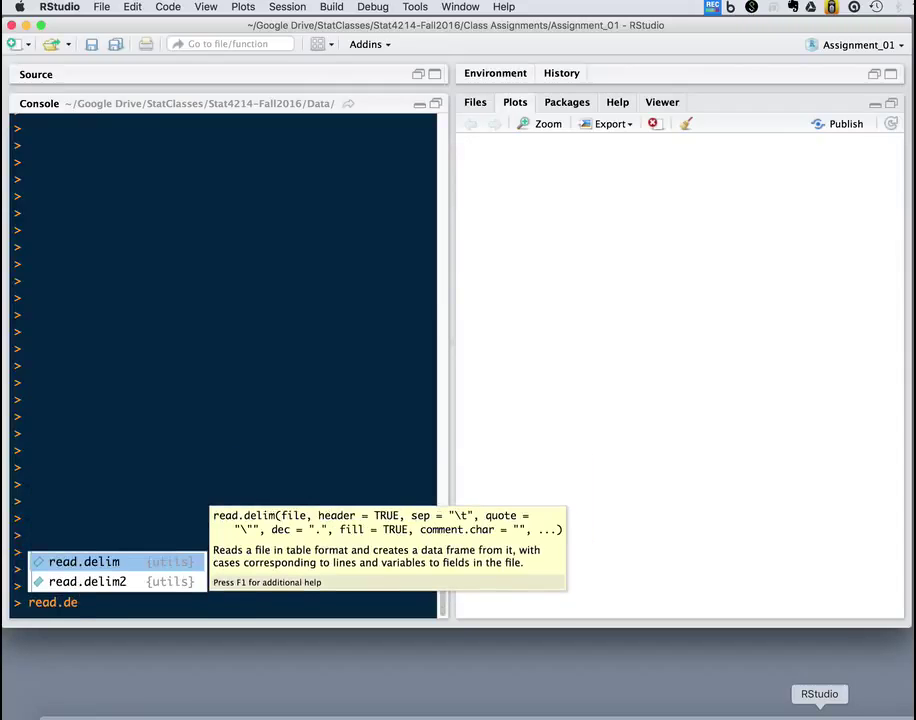
key(Tab)
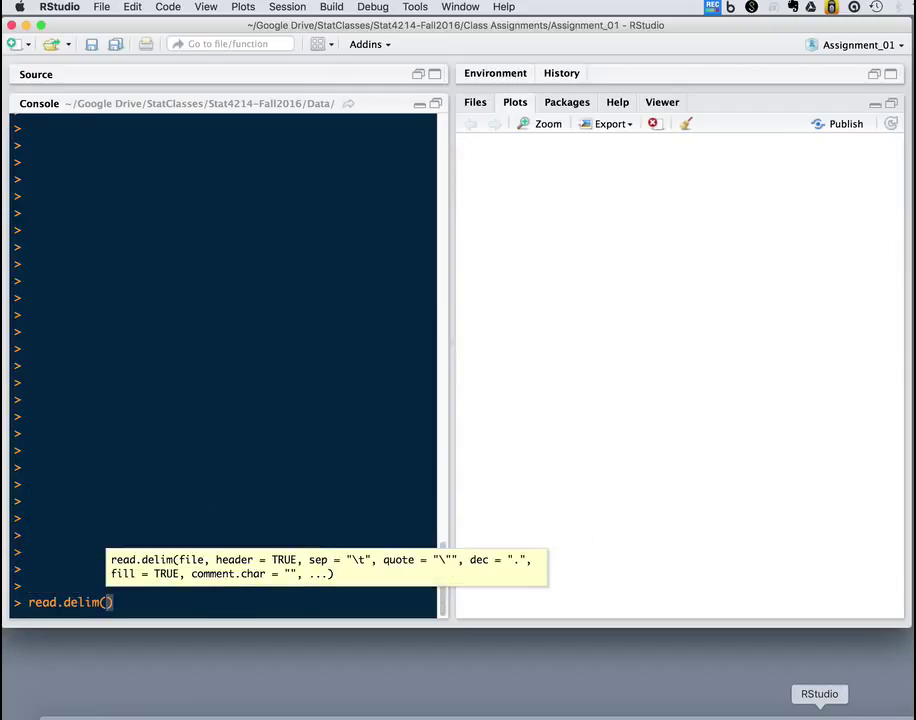
text("forbes.txt)
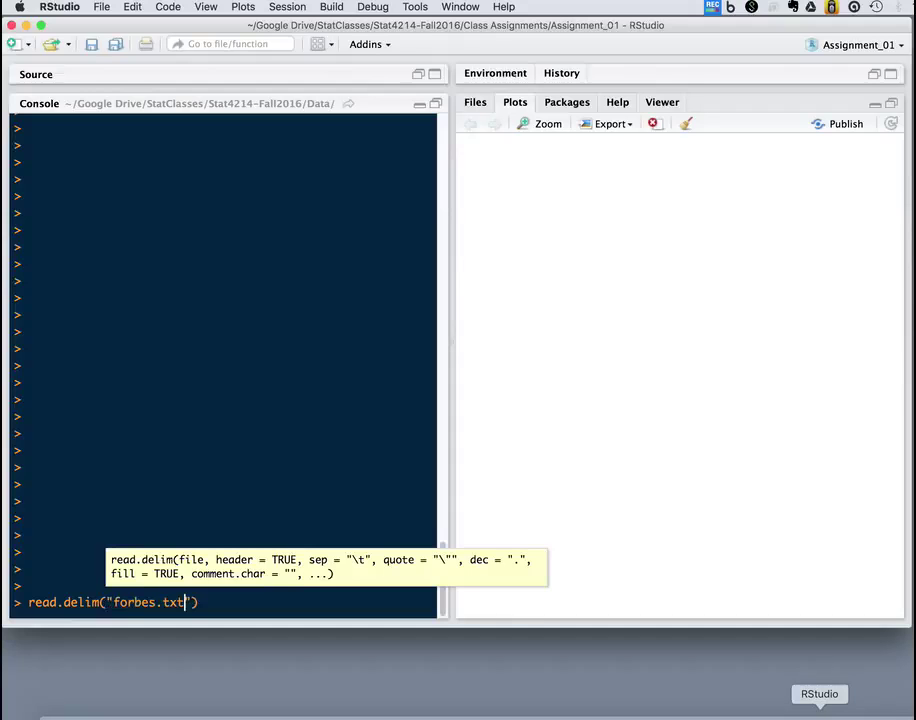
key(Return)
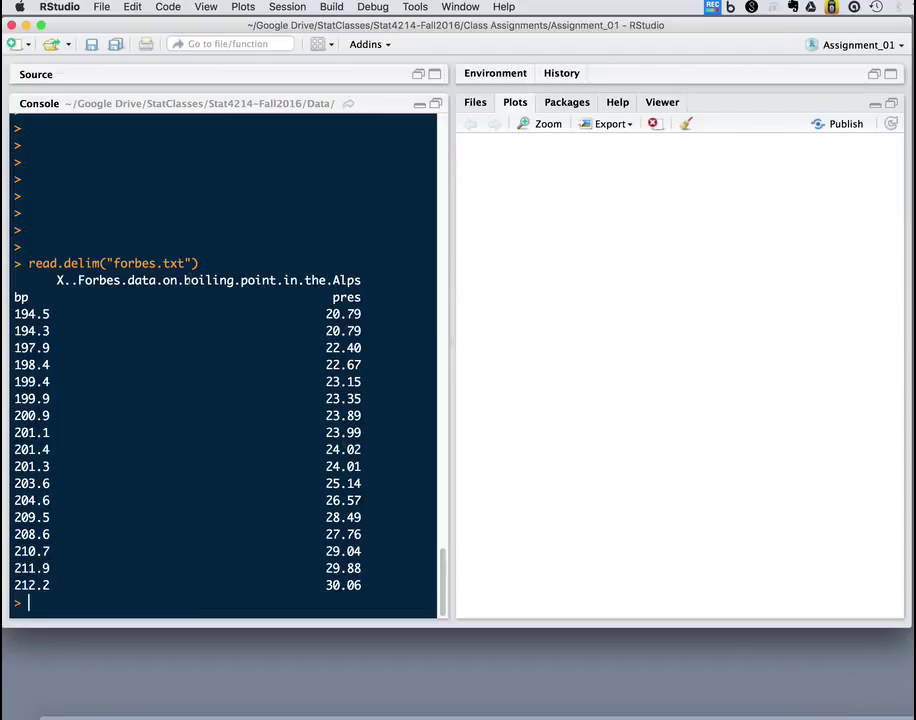
triple_click(185, 280)
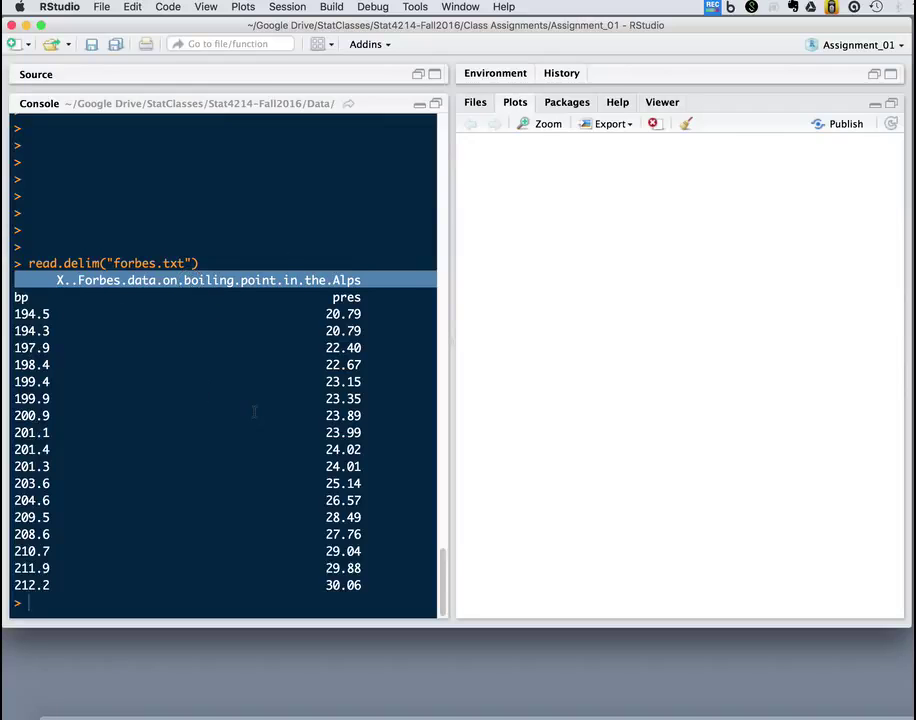
Re-run the read command with skip=1 to drop the comment line.
click(254, 480)
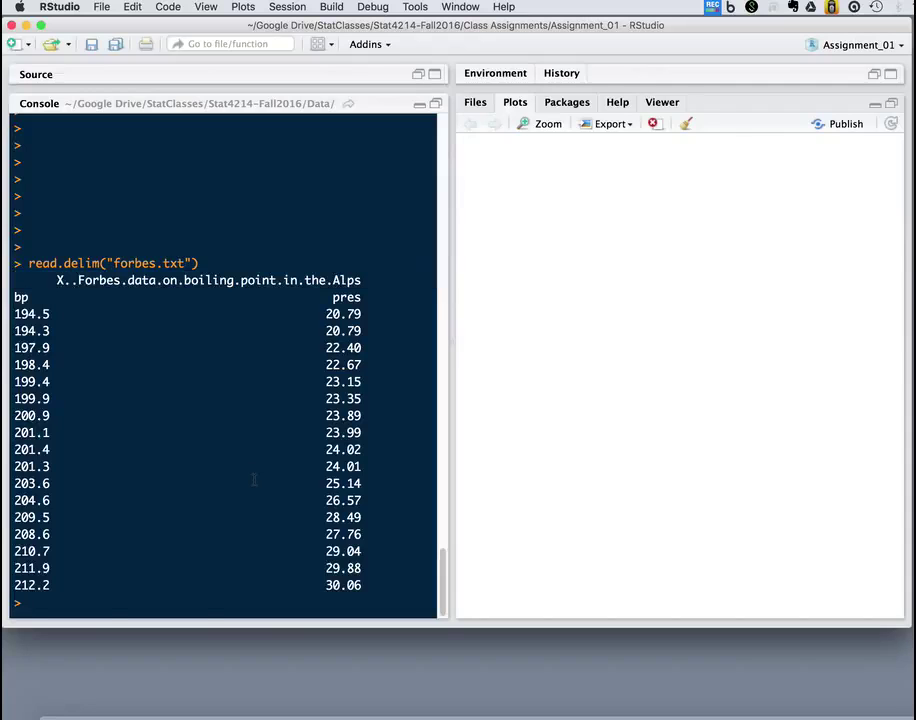
key(Up)
text(,skip=1)
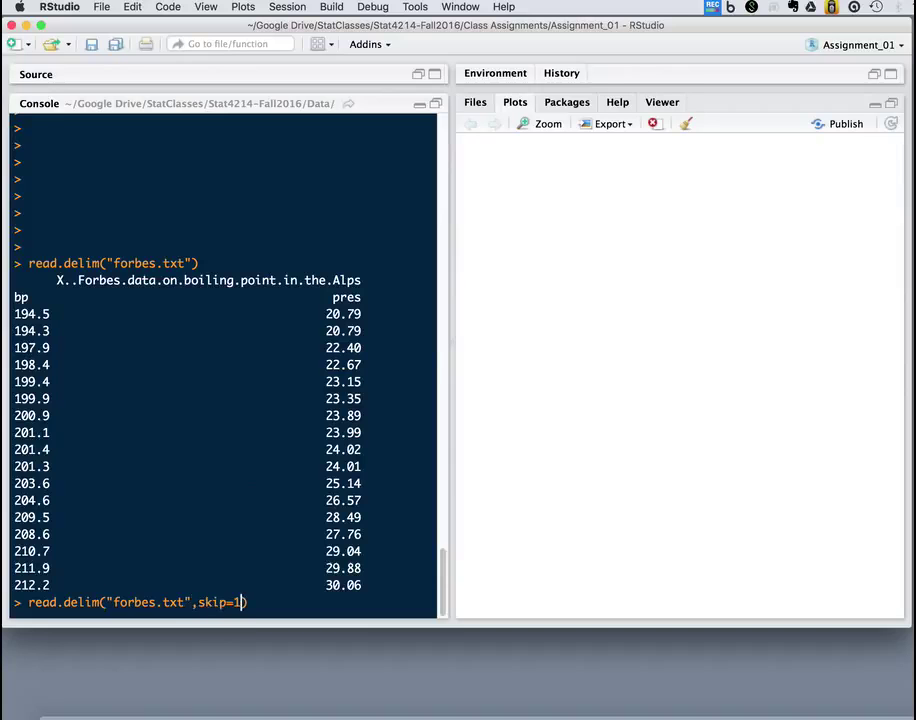
key(Return)
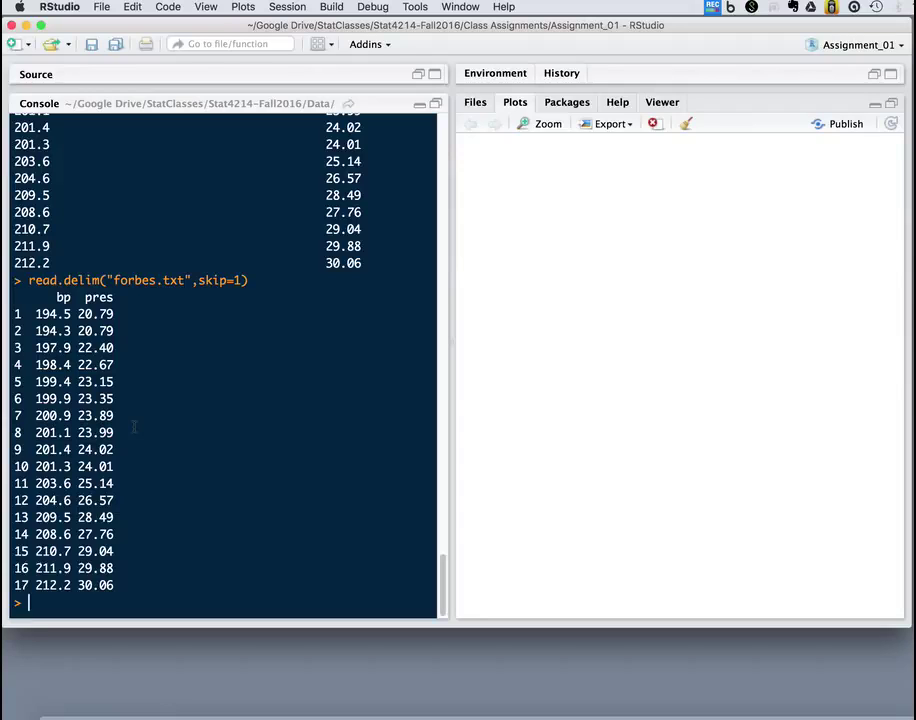
Store the re-read data as pressure and print it, then begin typing a plot command.
key(Up)
key(ctrl+a)
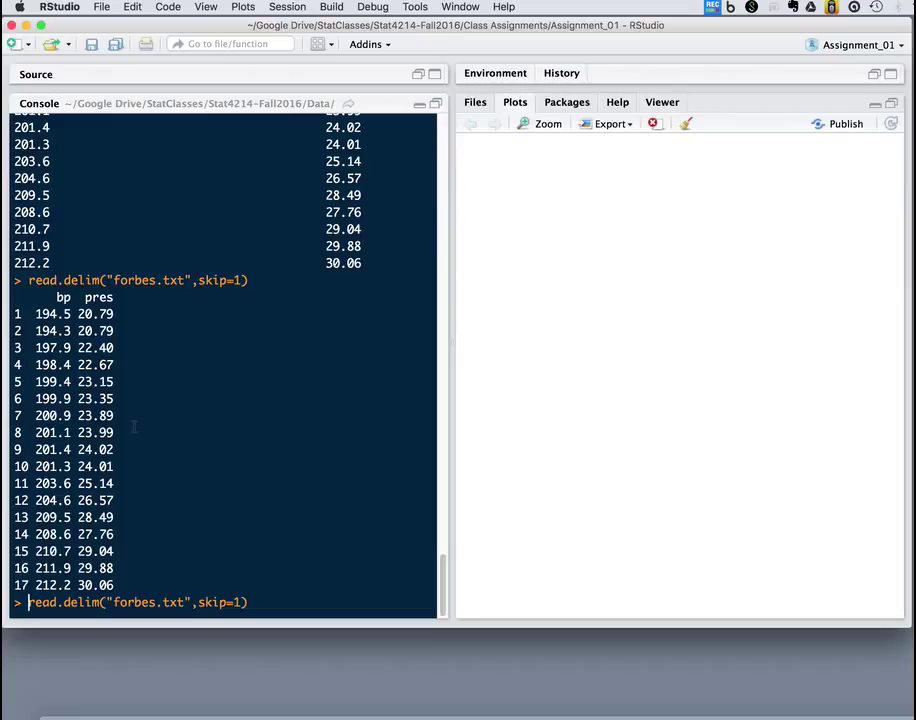
text(pressure=)
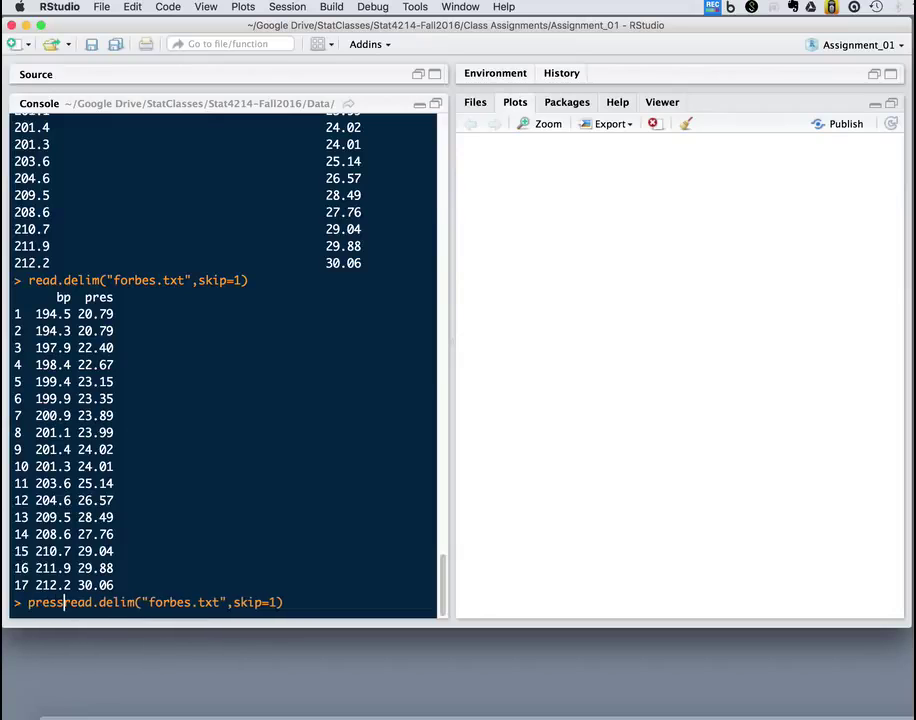
key(Return)
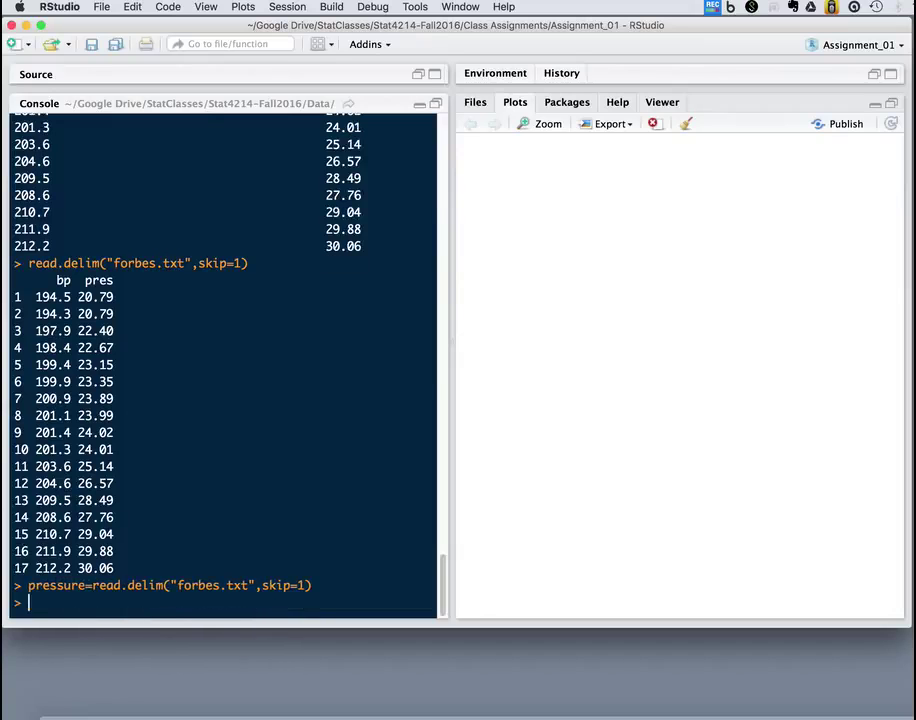
text(pressure)
key(Return)
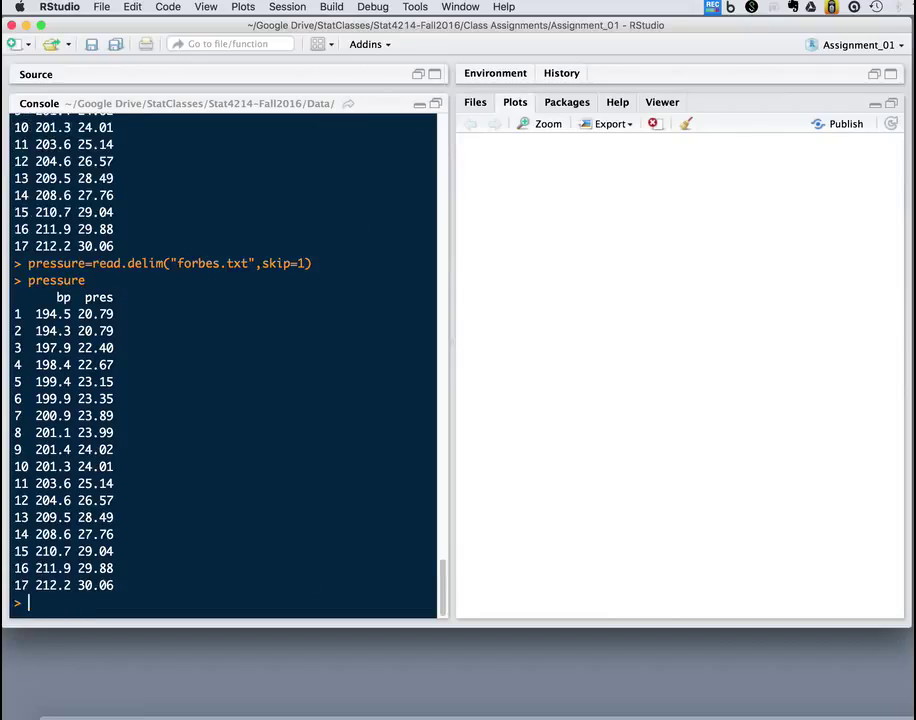
text(plot()
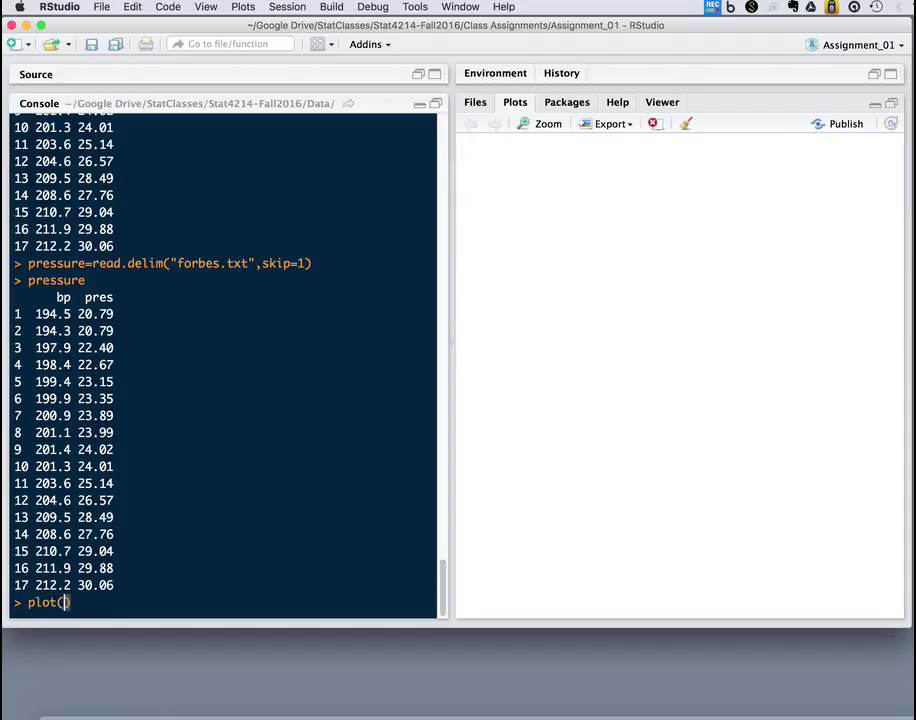
text(prec)
text(sure)
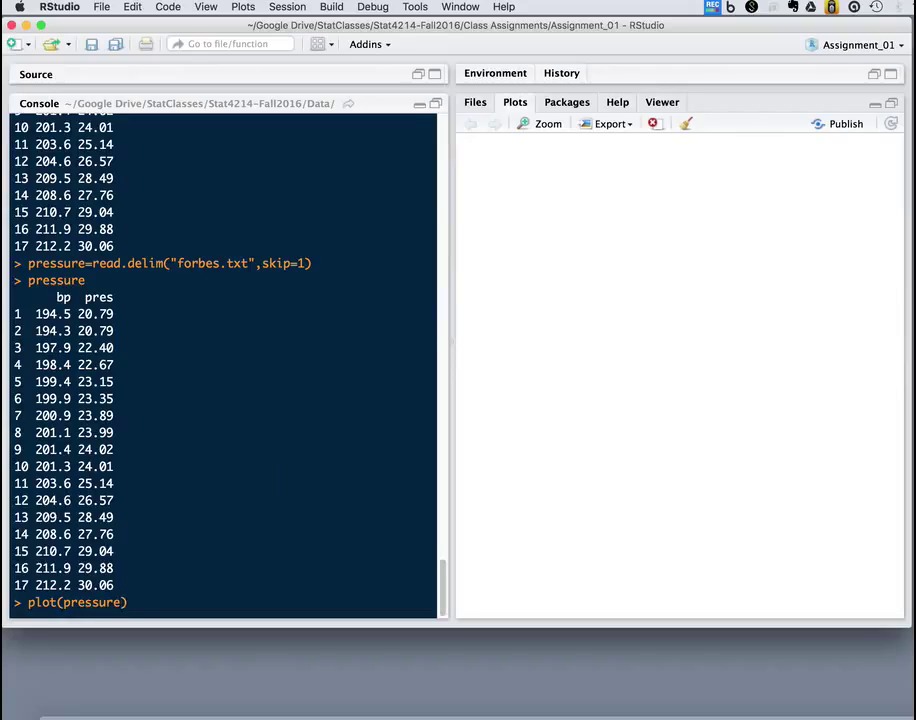
text($)
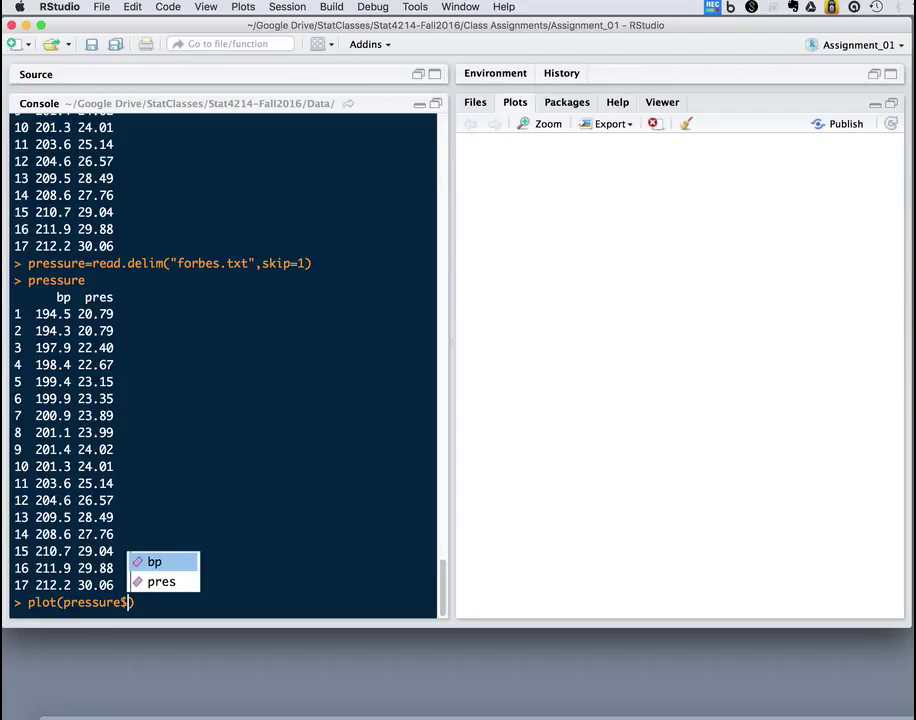
Enter plot(pressure$pres~pressure$bp) in the Console, autocompleting the pressure data and its pres and bp columns.
key(Down)
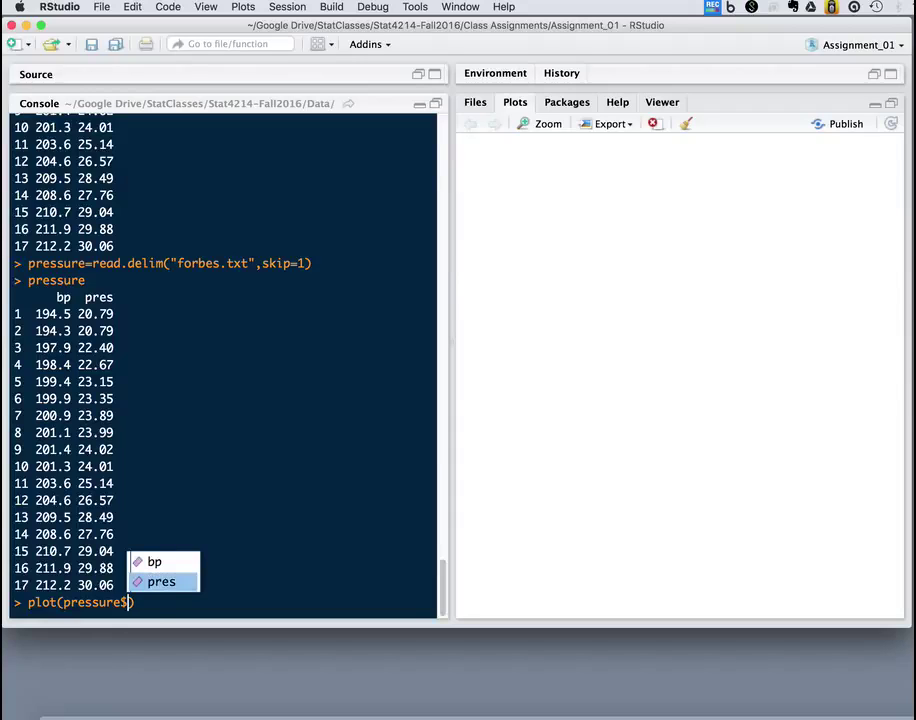
key(Return)
text(~presidents)
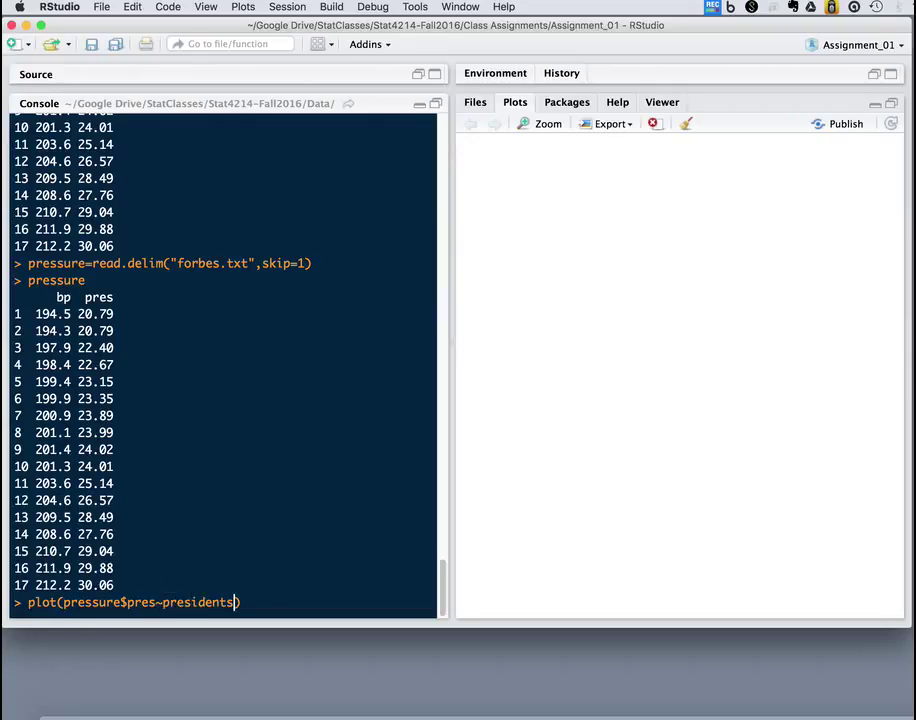
key(BackSpace)
key(BackSpace)
key(BackSpace)
key(BackSpace)
key(BackSpace)
key(BackSpace)
text(s)
key(Return)
text($)
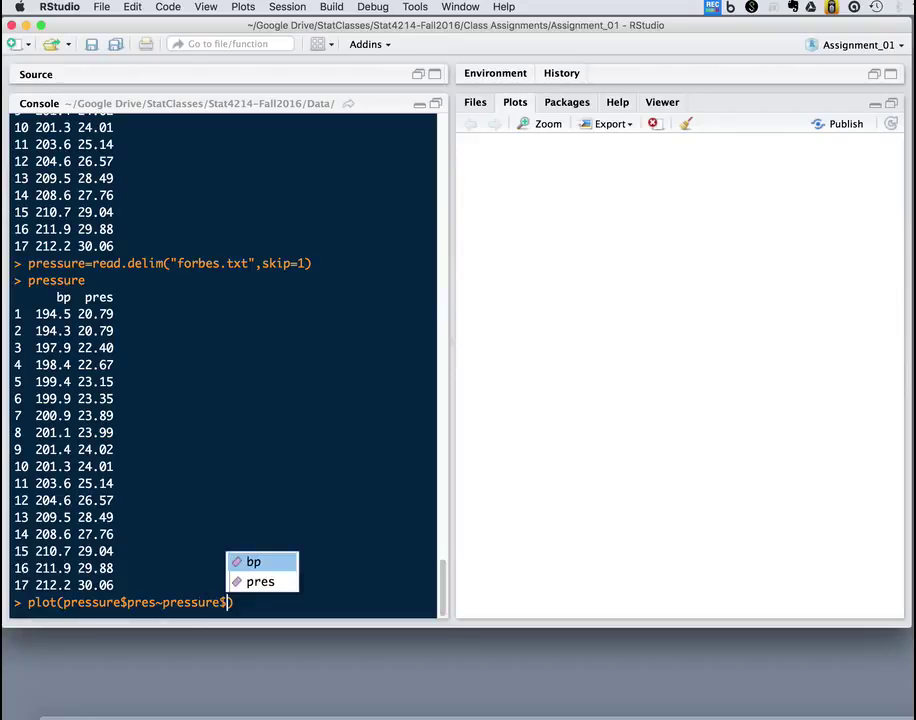
key(Return)
key(Return)
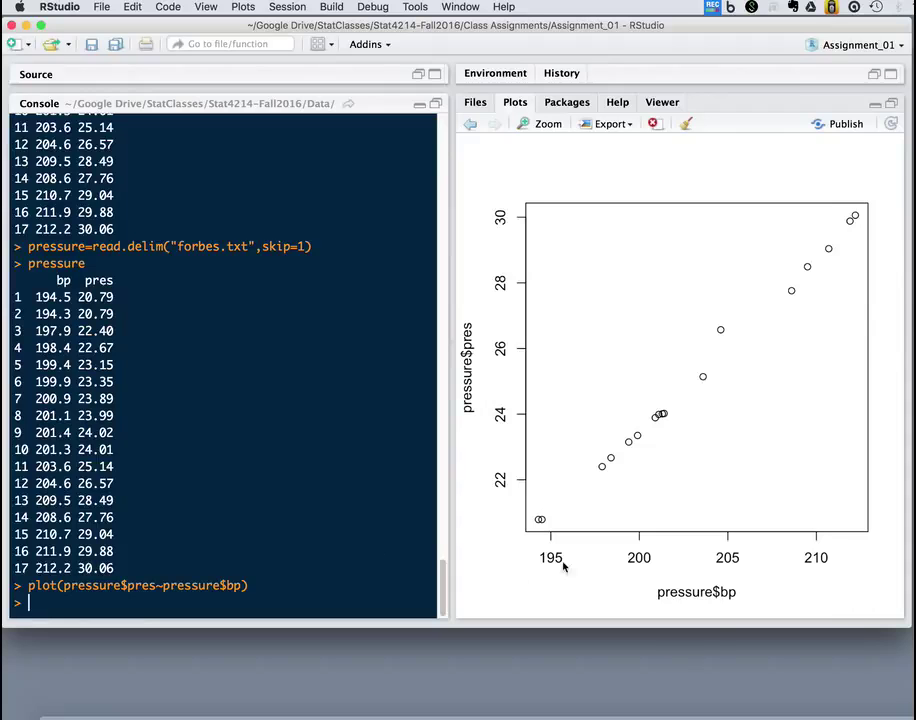
Run the prepared plot command with main 'Atmospheric Pressure vs Boiling Point', xlab 'Temperate, F', ylab 'Pressure, in'.
key(super+Tab)
key(super+Tab)
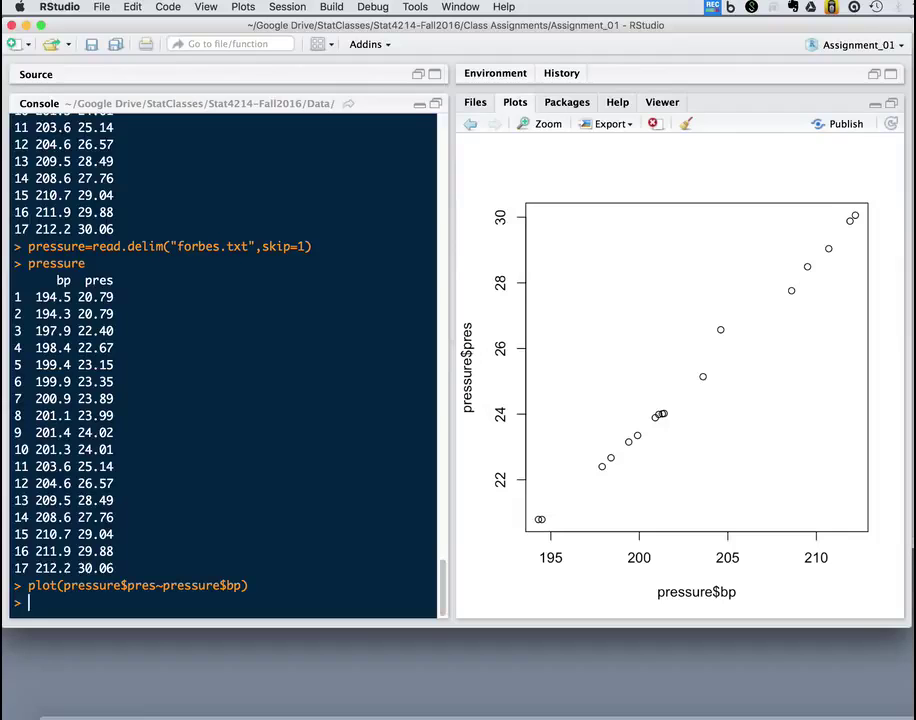
key(super+Tab)
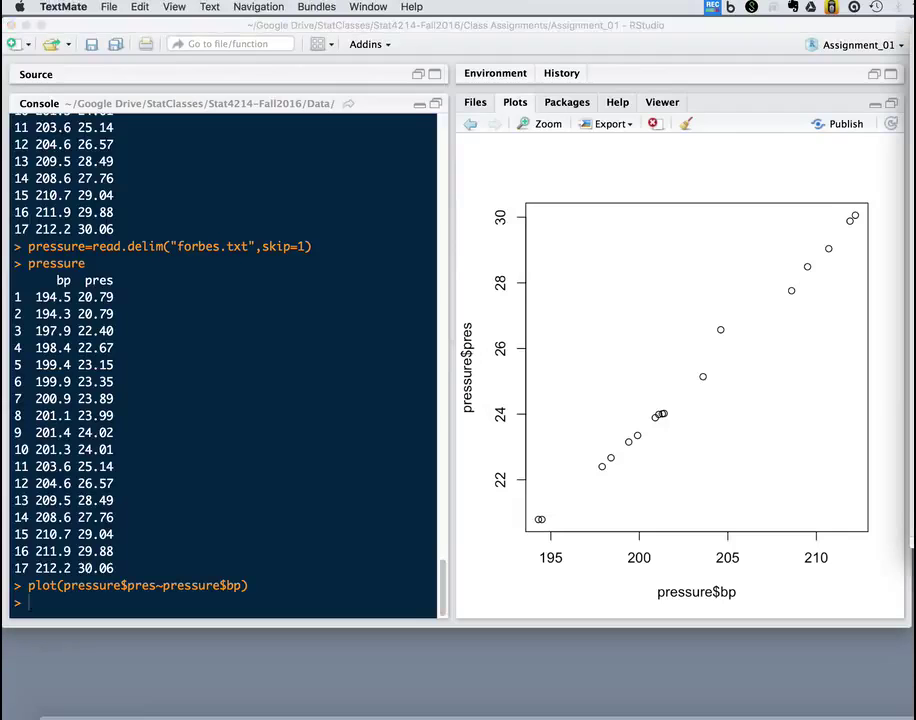
click(364, 370)
text(plot(pressure$pres~pressure$bp, main="Atmospheric Pressure vs Boiling Point", xlab="Temperate, F", ylab="Pressure, in"))
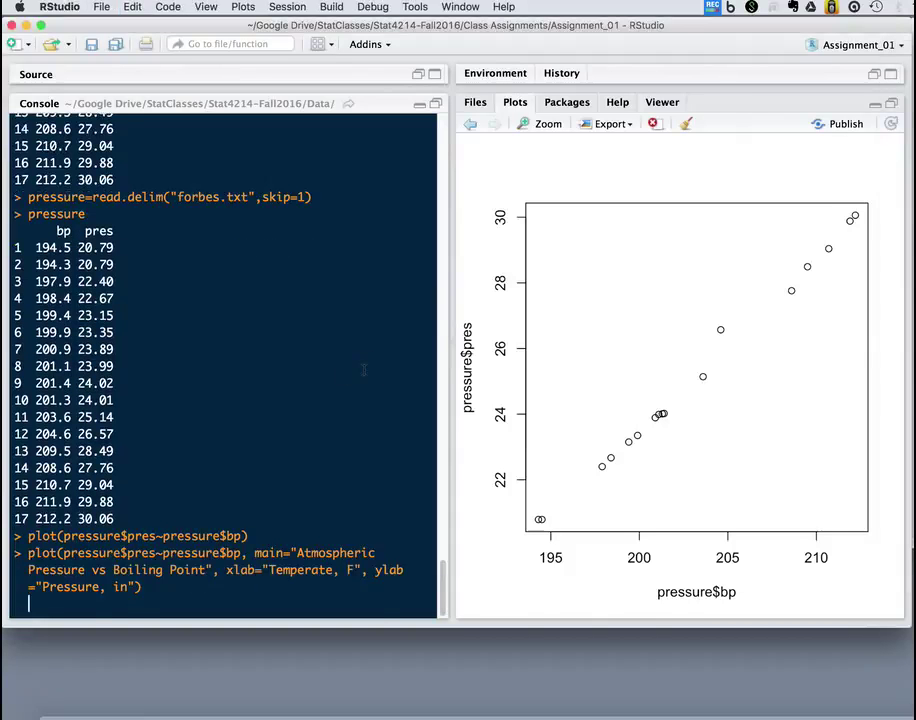
key(BackSpace)
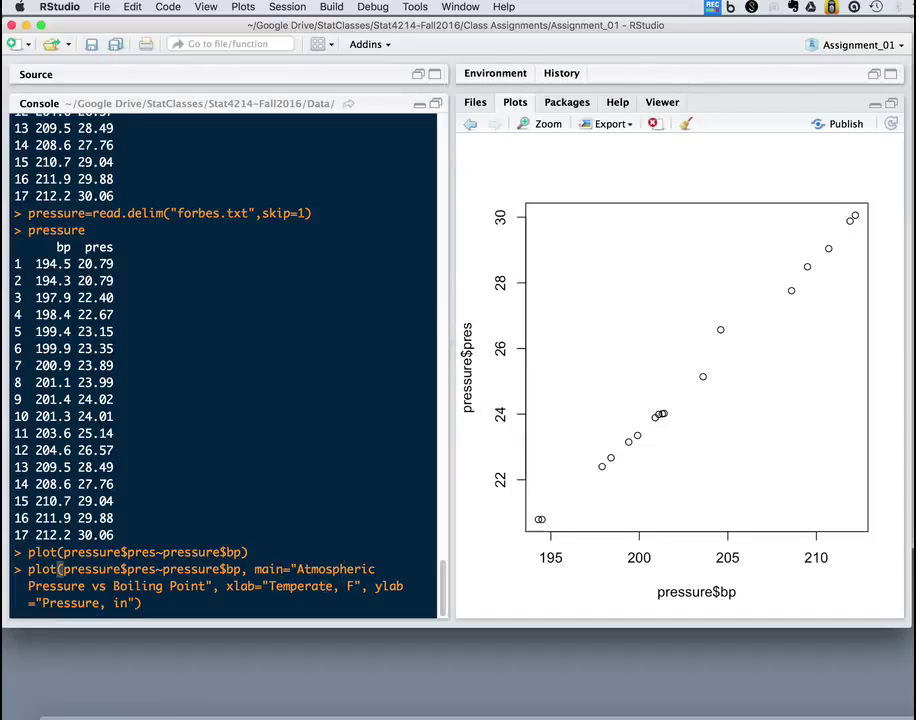
key(Return)
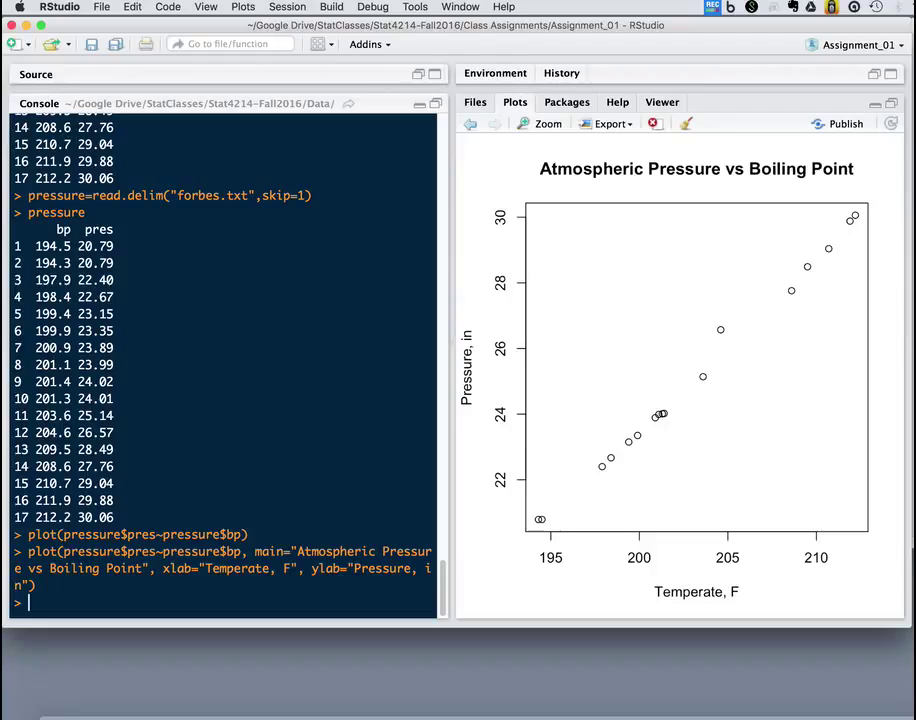
Run ?plot and scroll its Help page to the main, xlab and ylab arguments.
text(?plot)
key(Return)
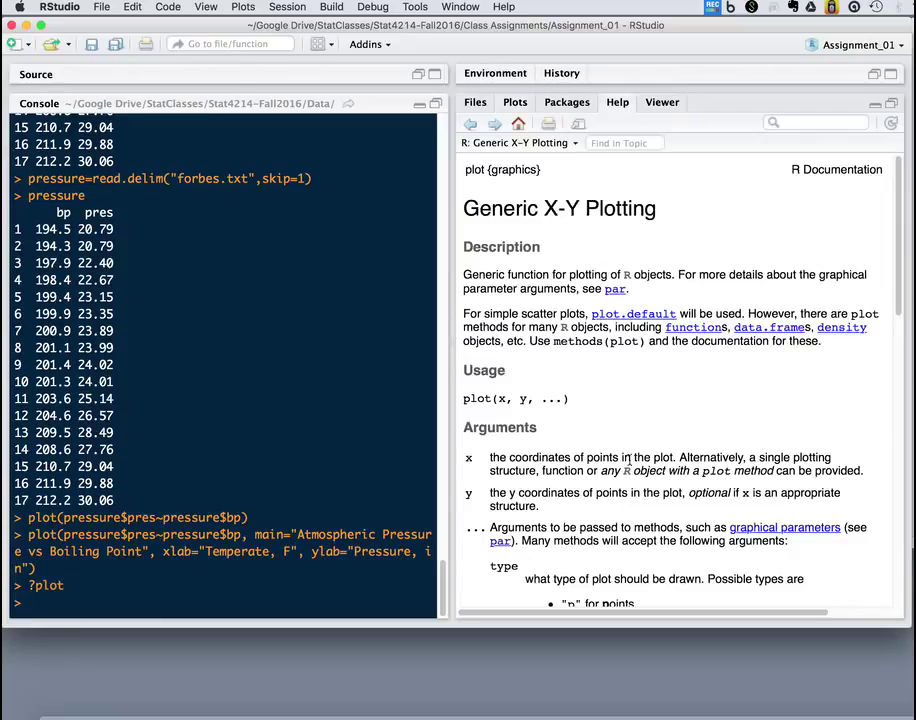
scroll(644, 464, down, 10)
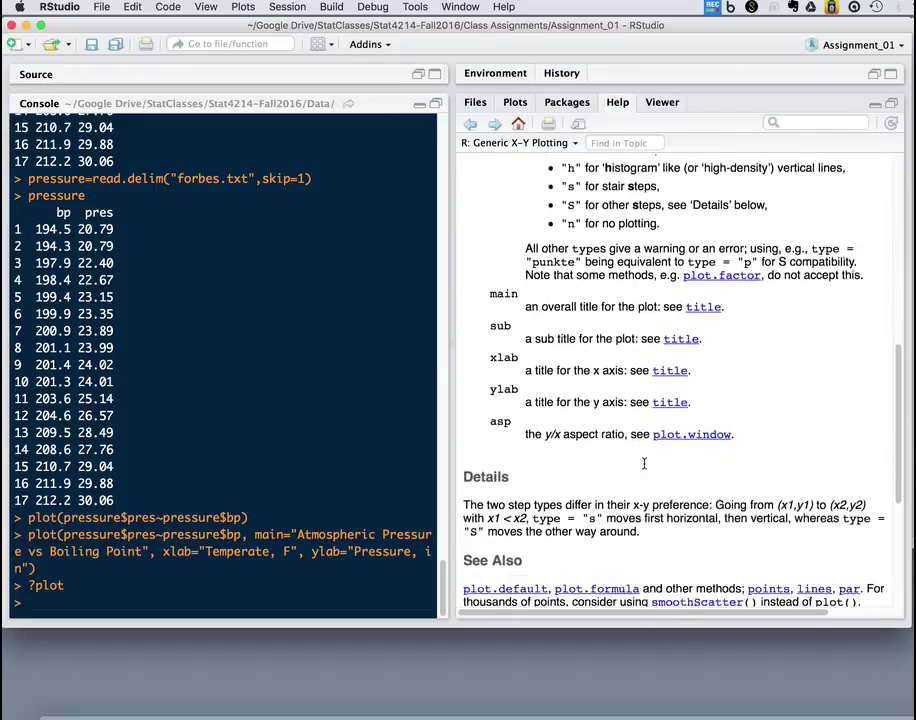
scroll(644, 464, up, 10)
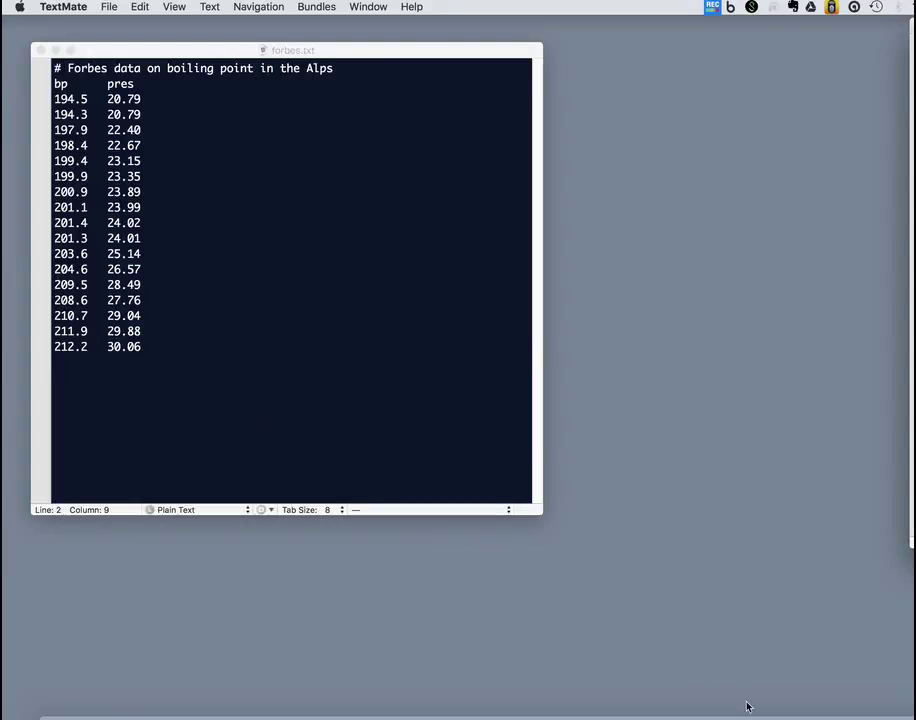
Start gnuplot in the Terminal.
click(773, 717)
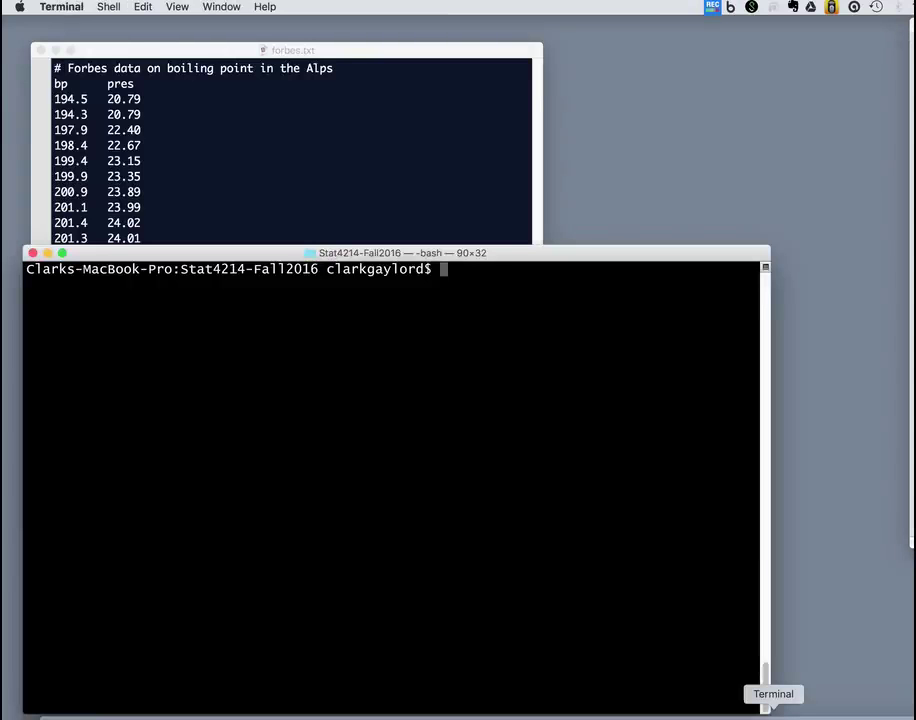
text(gnuplot)
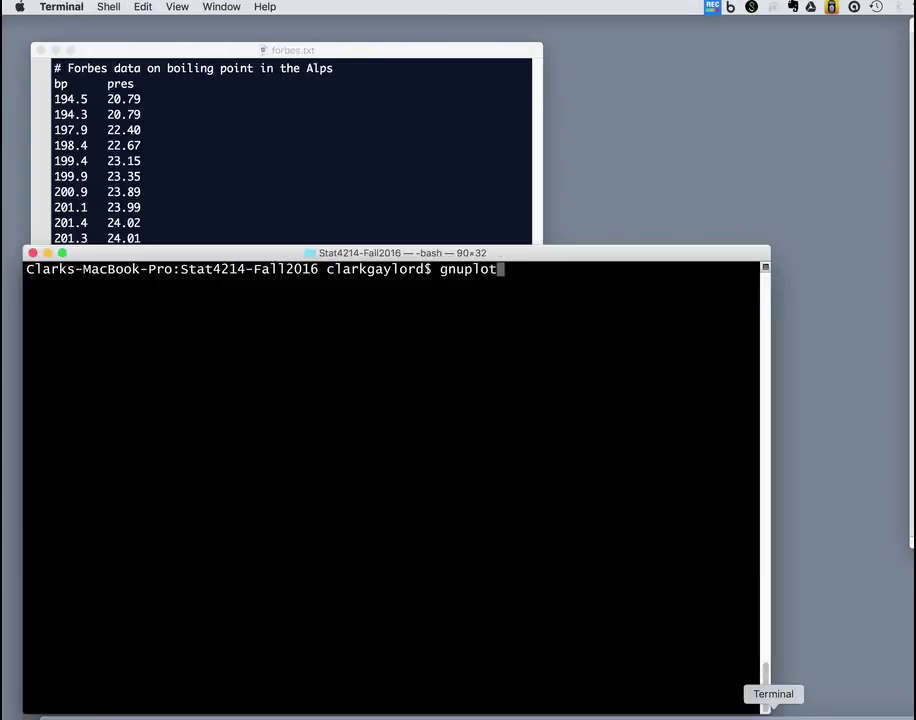
key(Return)
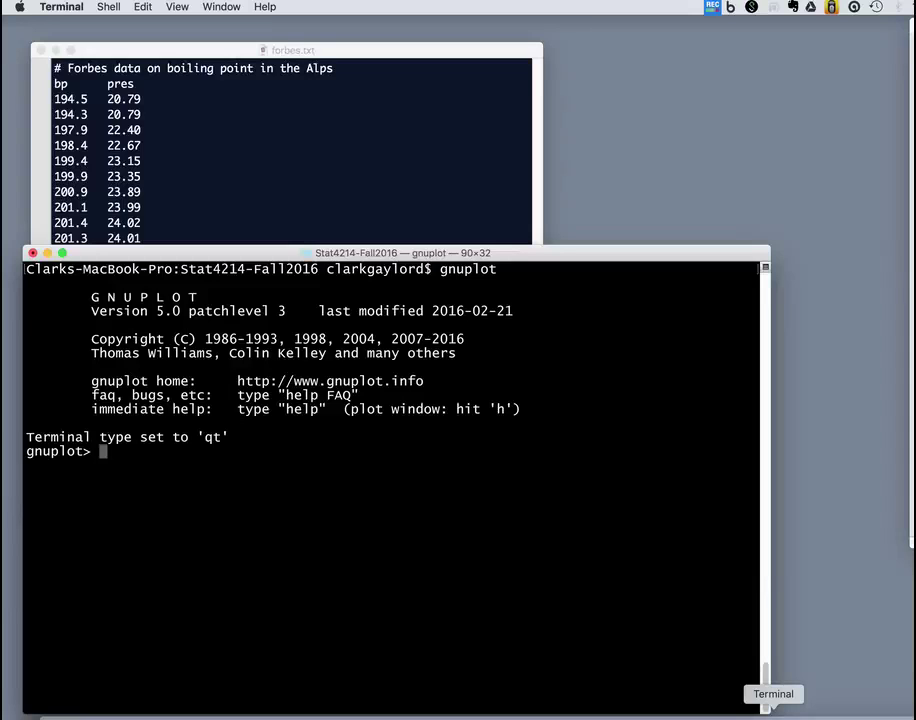
Run !ls and !ls Data at the gnuplot prompt to confirm forbes.txt is in Data.
text(!ls)
key(Return)
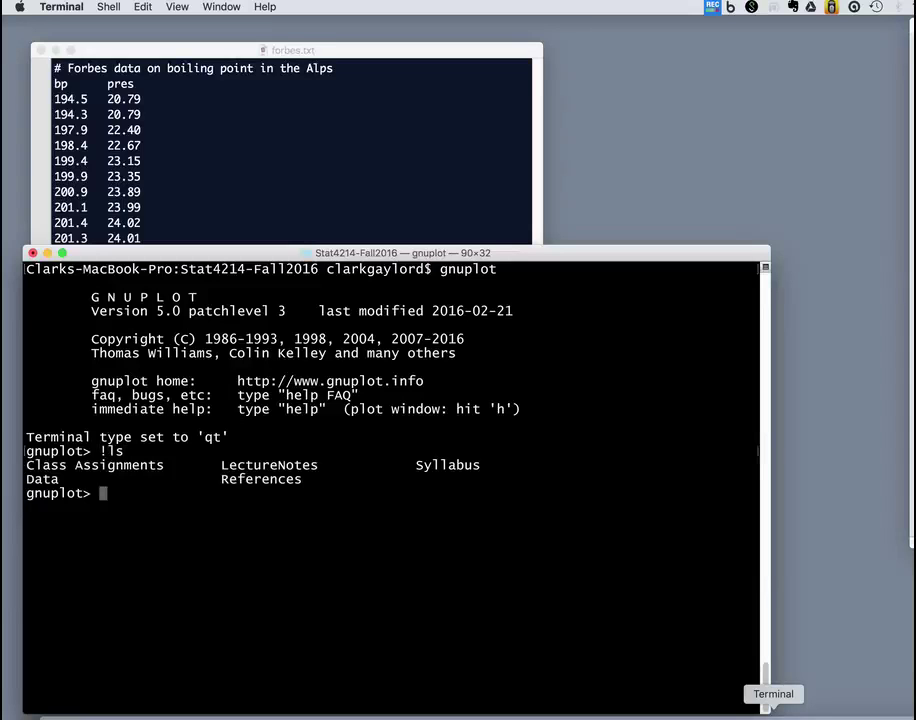
text(!ls Data)
key(Return)
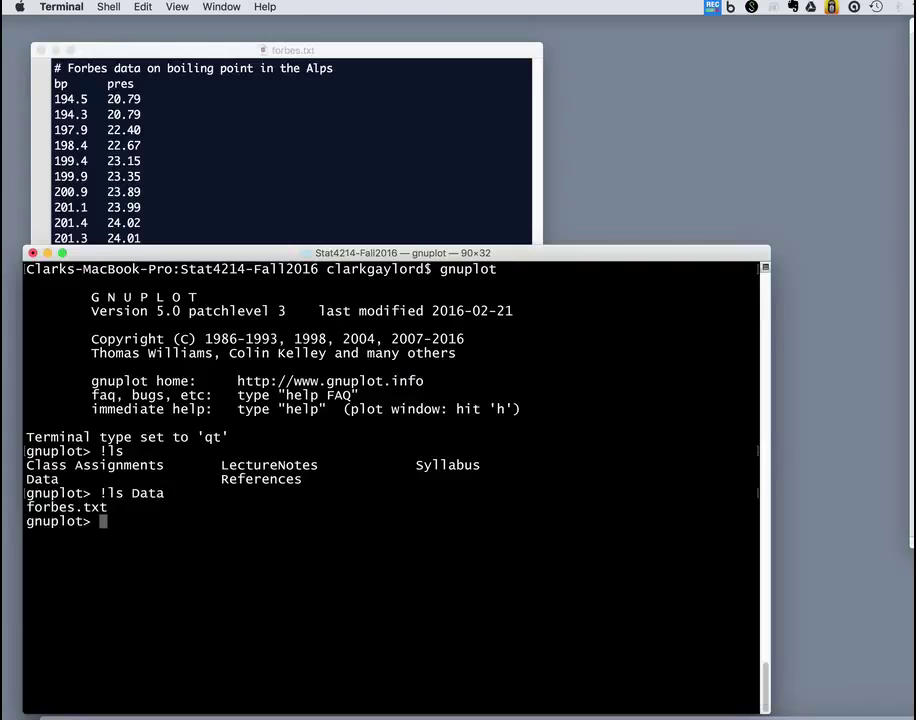
key(super+Tab)
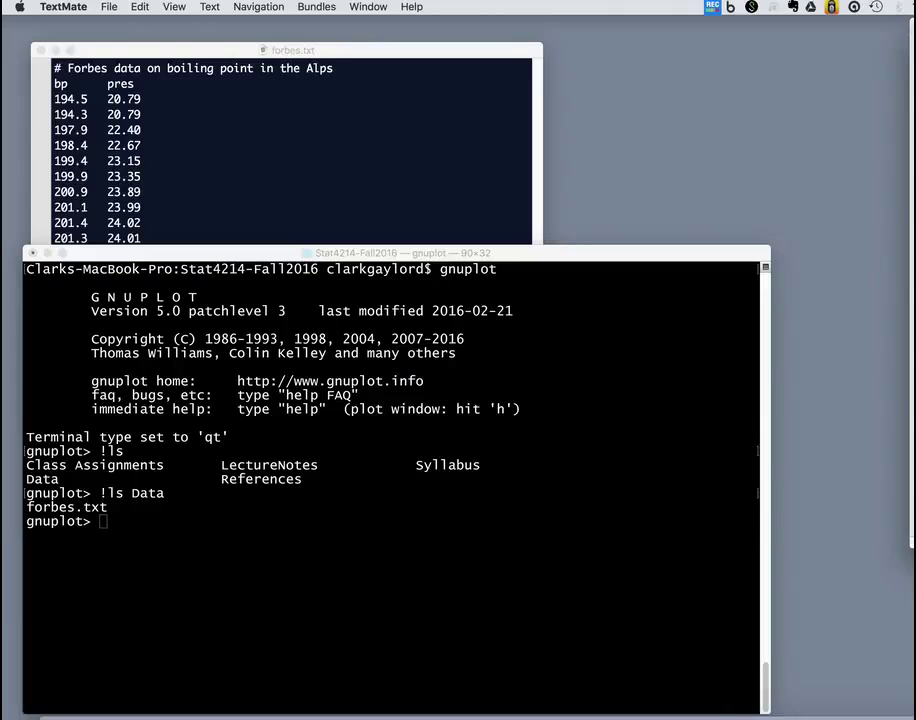
Plot 'Data/forbes.txt' in gnuplot with no header lines skipped.
click(658, 278)
text(read.delim('../../Data/forbes.txt'))
key(Return)
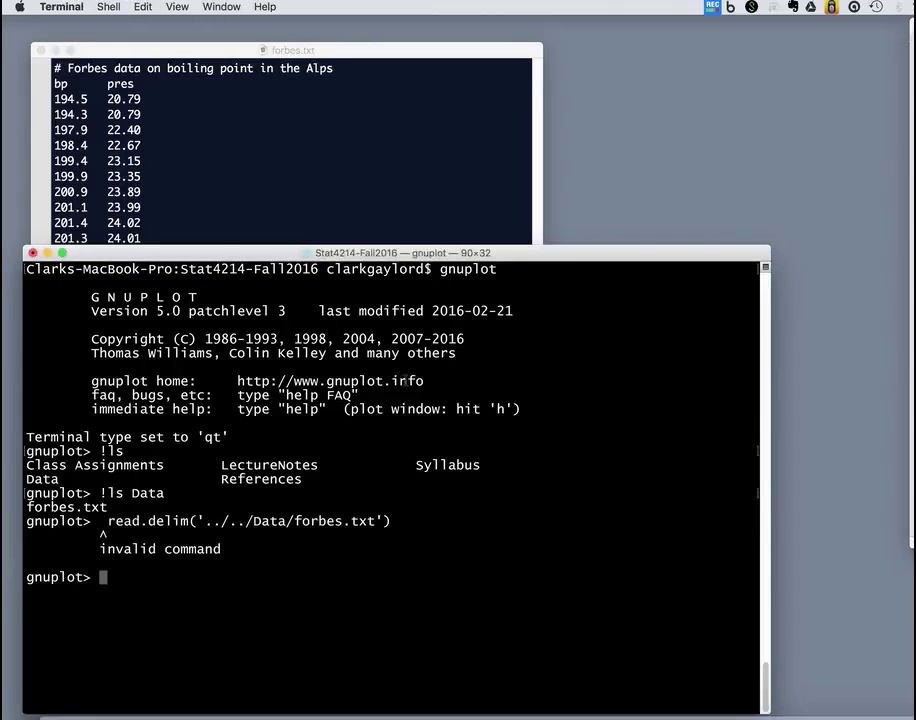
key(Up)
key(ctrl+a)
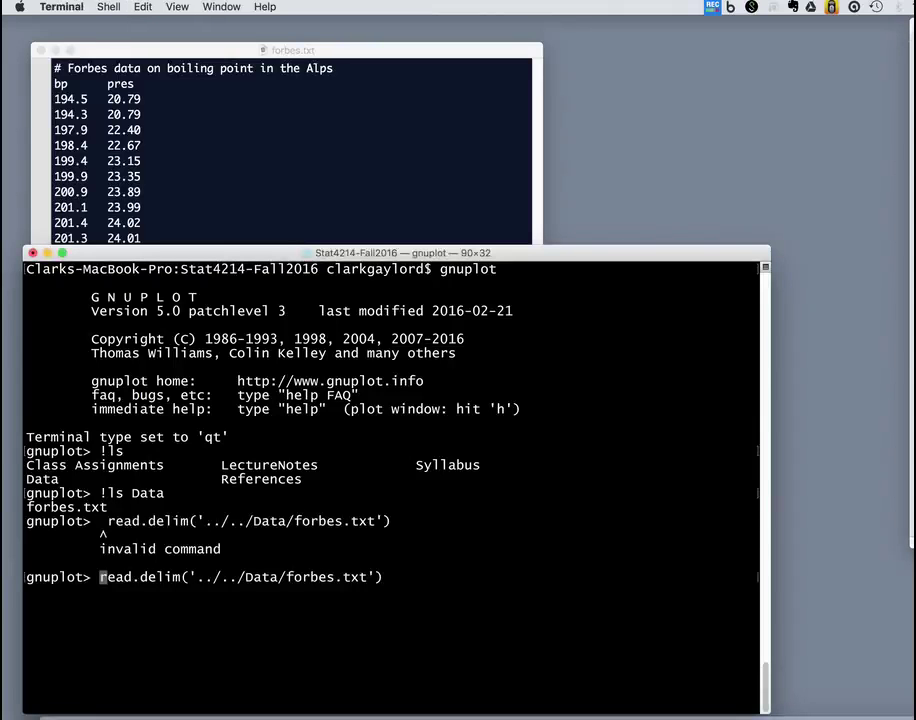
key(ctrl+e)
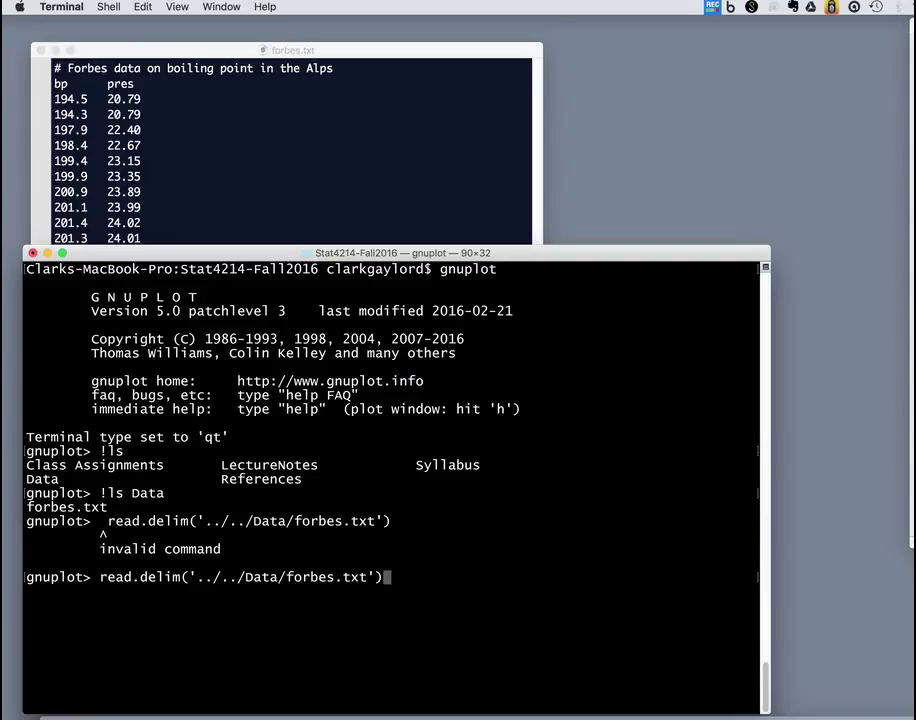
key(ctrl+u)
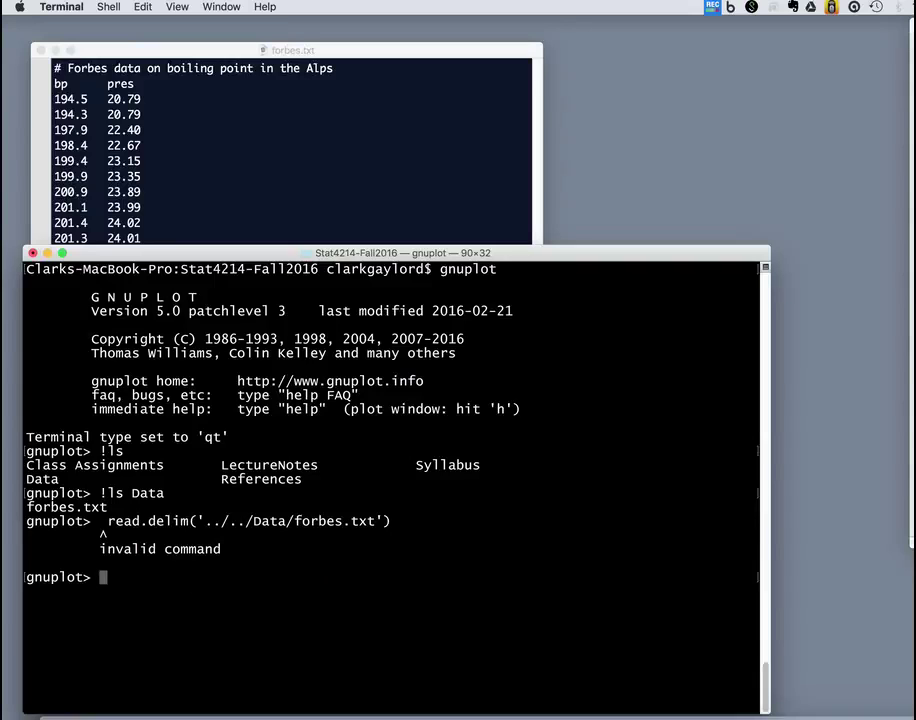
key(super+Tab)
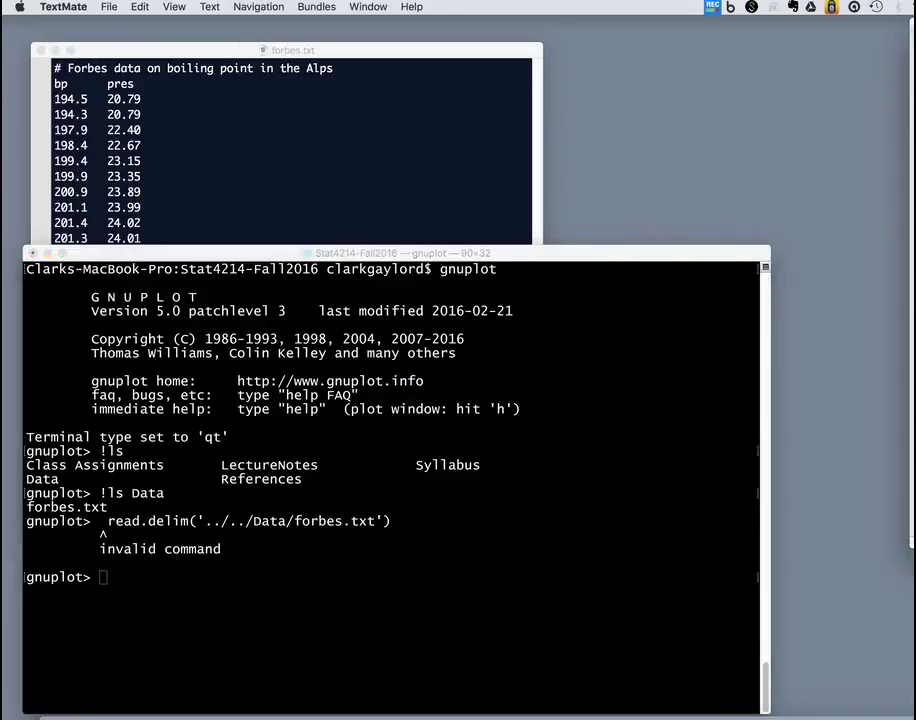
click(432, 456)
text(plot 'Data/forbes.txt')
key(Return)
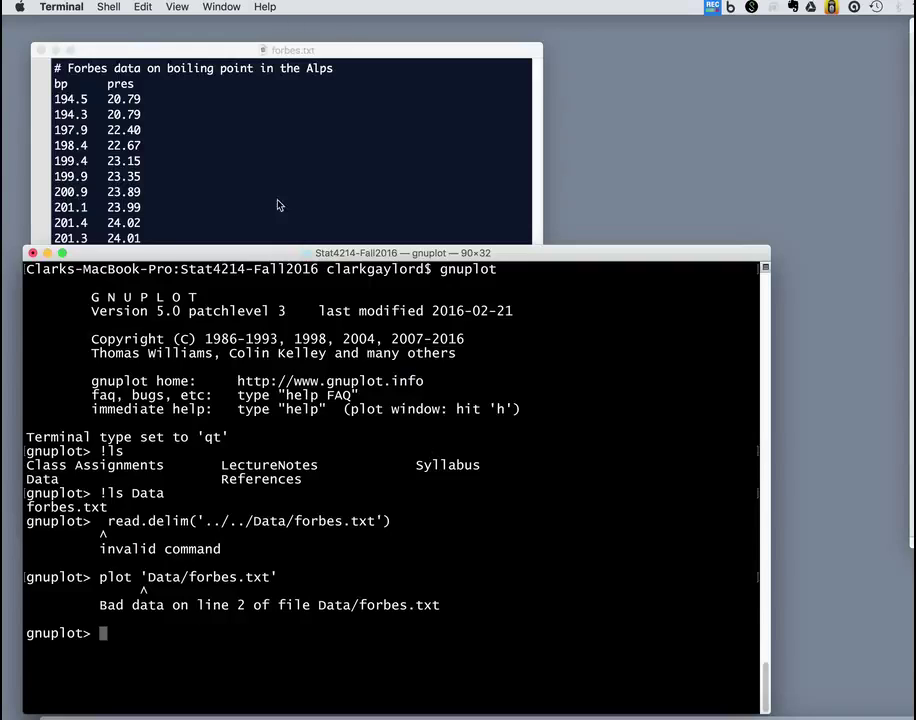
Re-run the forbes.txt plot with skip 1, then with skip 2 to bypass both header lines.
key(Up)
text(skip 1)
key(Return)
key(Up)
key(BackSpace)
text(2)
key(Return)
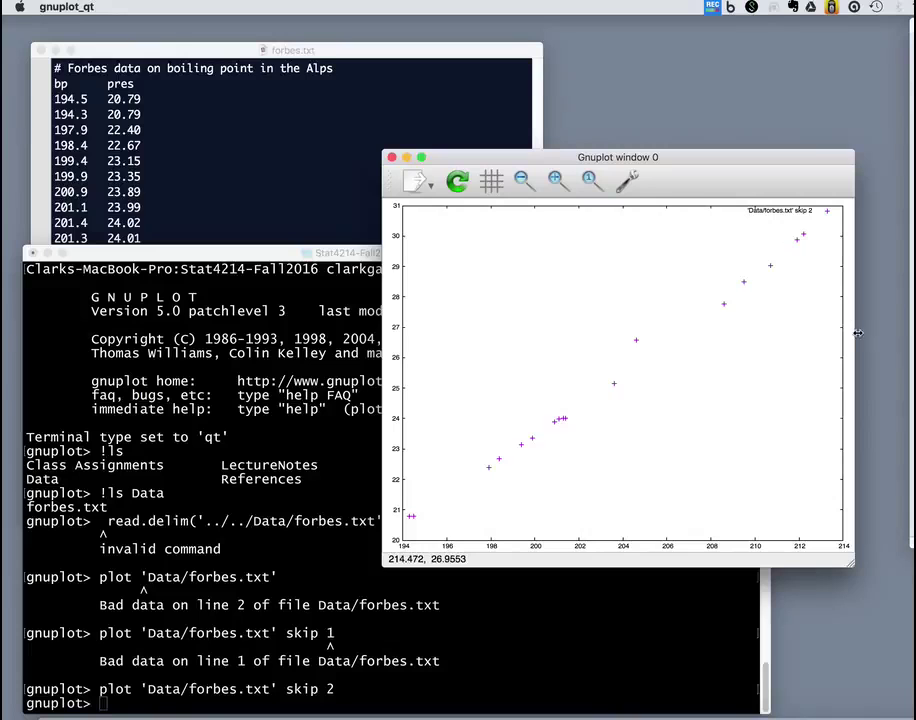
Set the gnuplot title to 'Forbes Boiling Point in the Alps' and redraw the plot.
key(super+Tab)
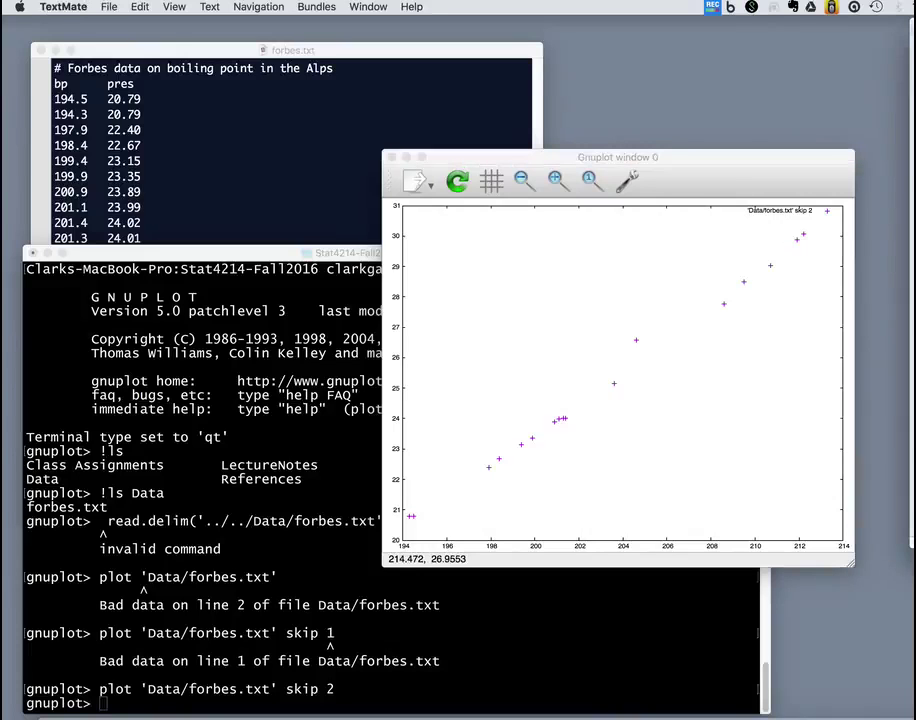
click(108, 458)
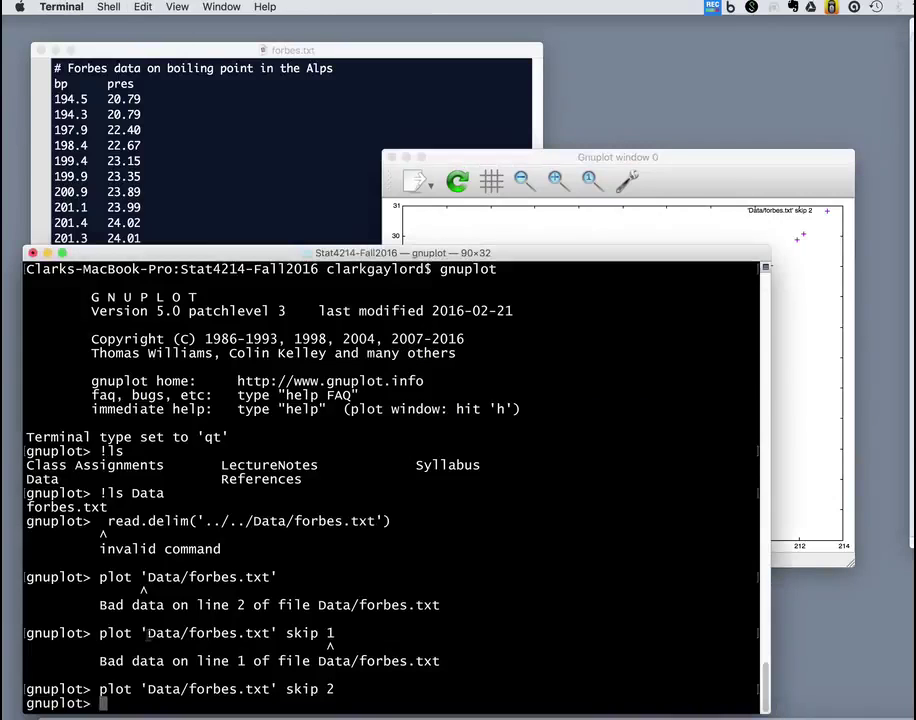
key(super+f)
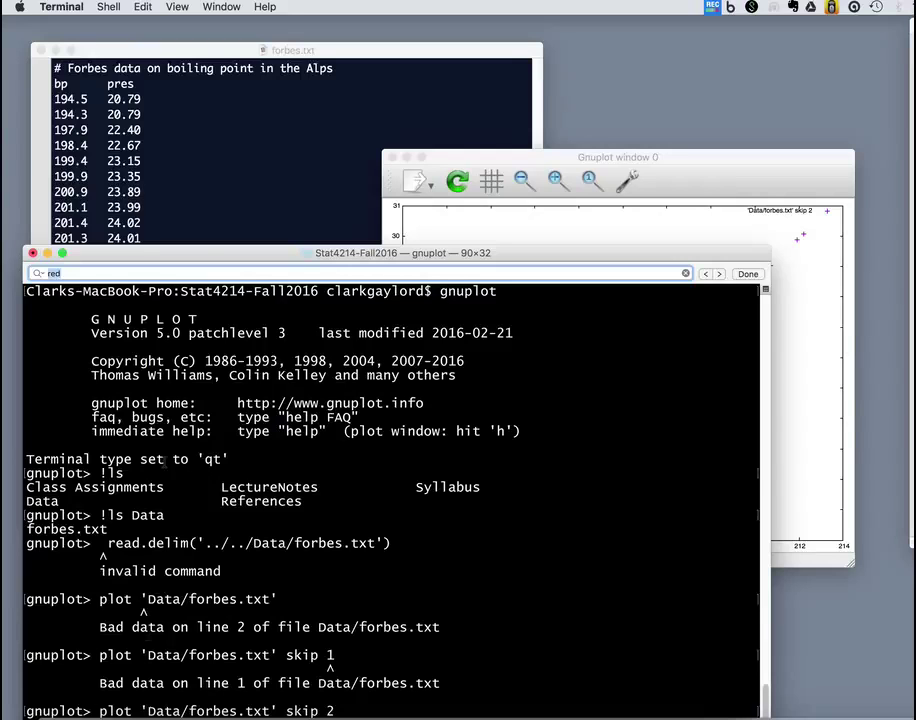
key(Escape)
text(set title 'Forbes Boiling Point in the Alps')
key(Return)
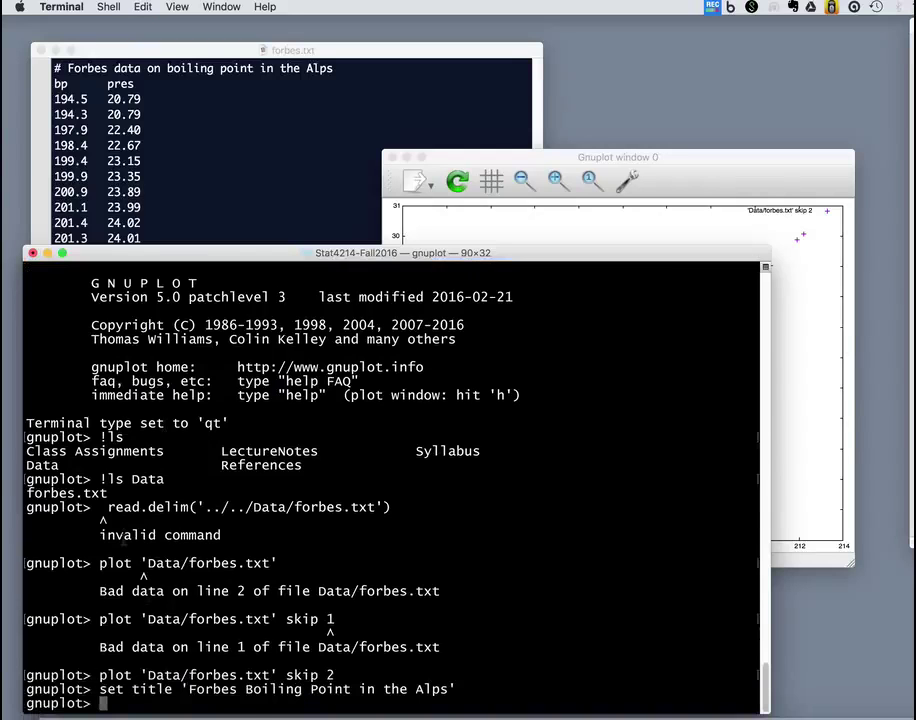
key(Up)
key(Up)
key(Return)
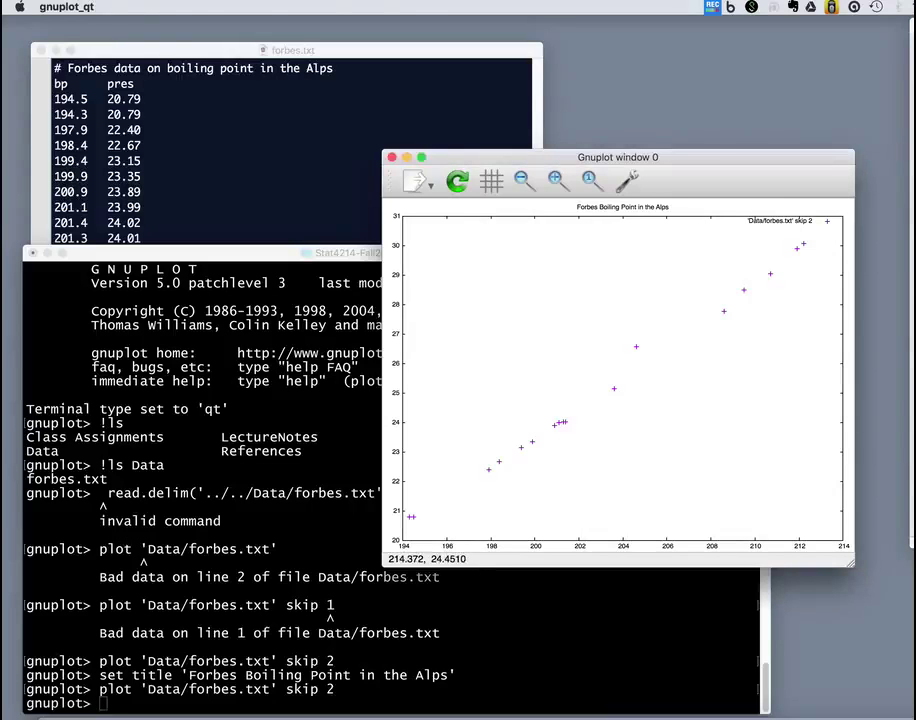
Set axis labels 'Boiling Point, F' and 'Atmospheric pressure, inches' and replot.
click(913, 420)
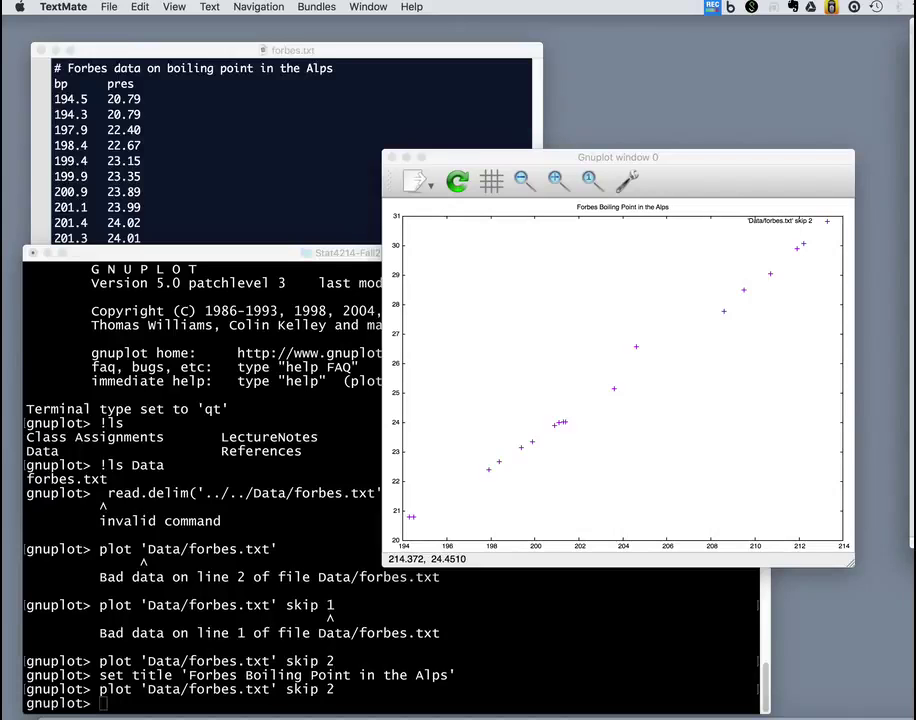
click(296, 527)
text(set xlabel 'Boiling Point, F' set ylabel 'Atmospheric pressure, inches')
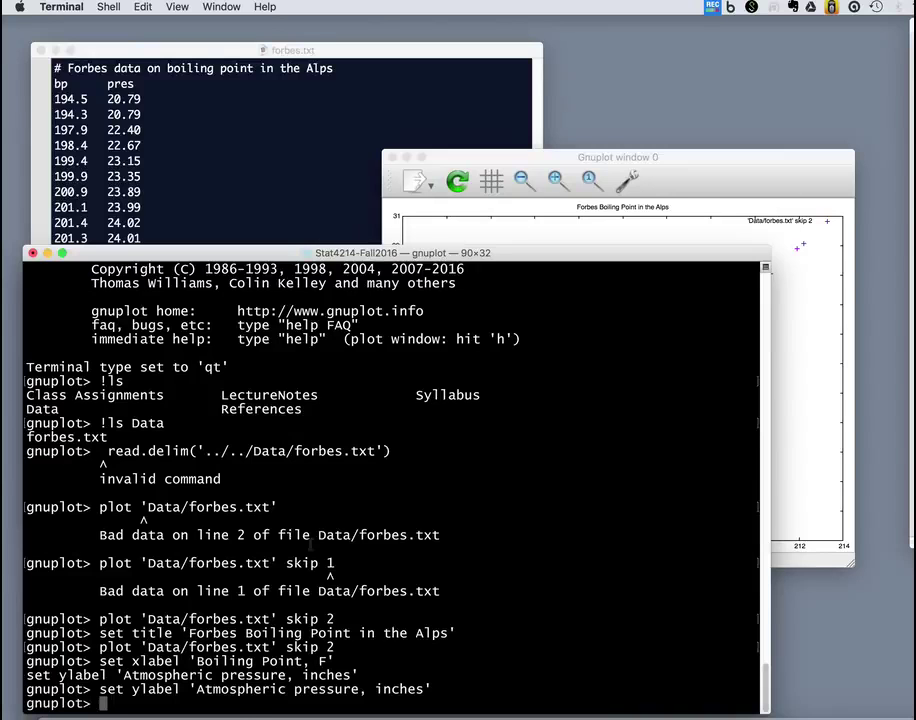
key(Up)
key(Up)
key(Up)
key(Return)
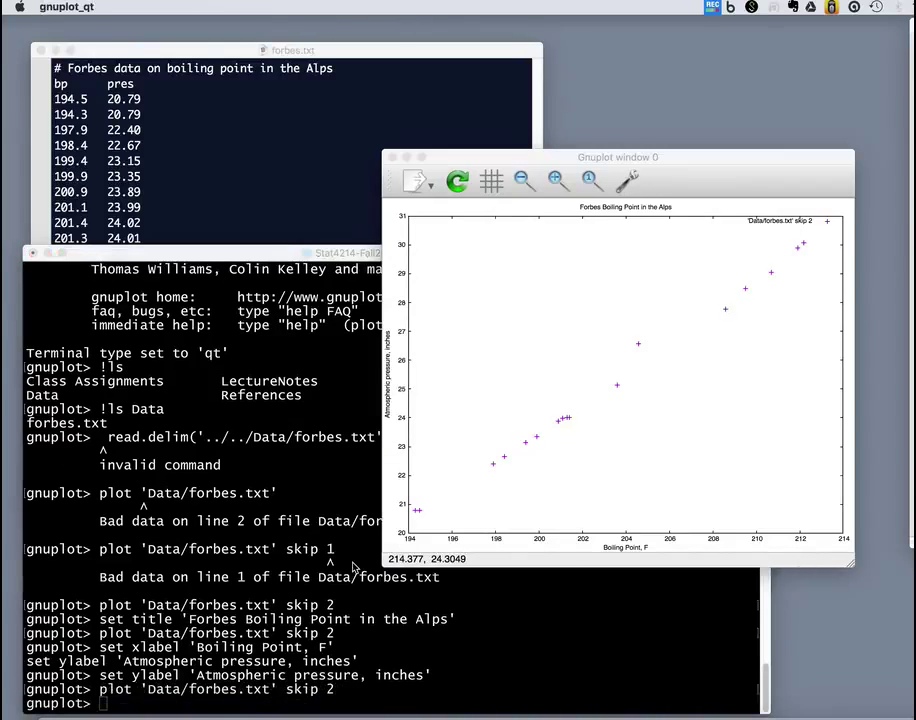
key(r)
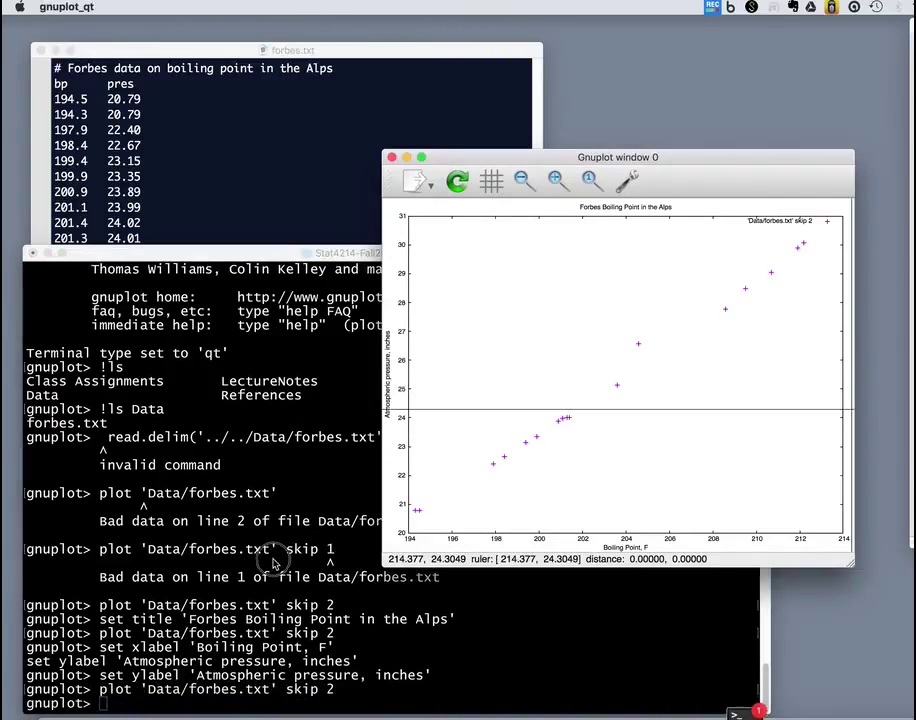
click(266, 550)
text(replot)
key(Return)
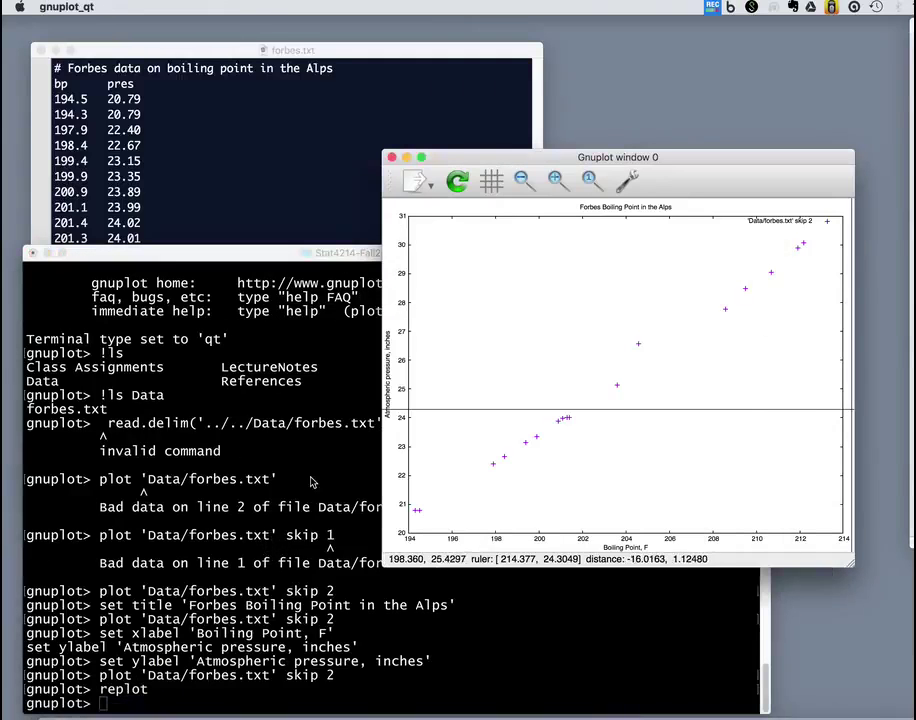
click(211, 543)
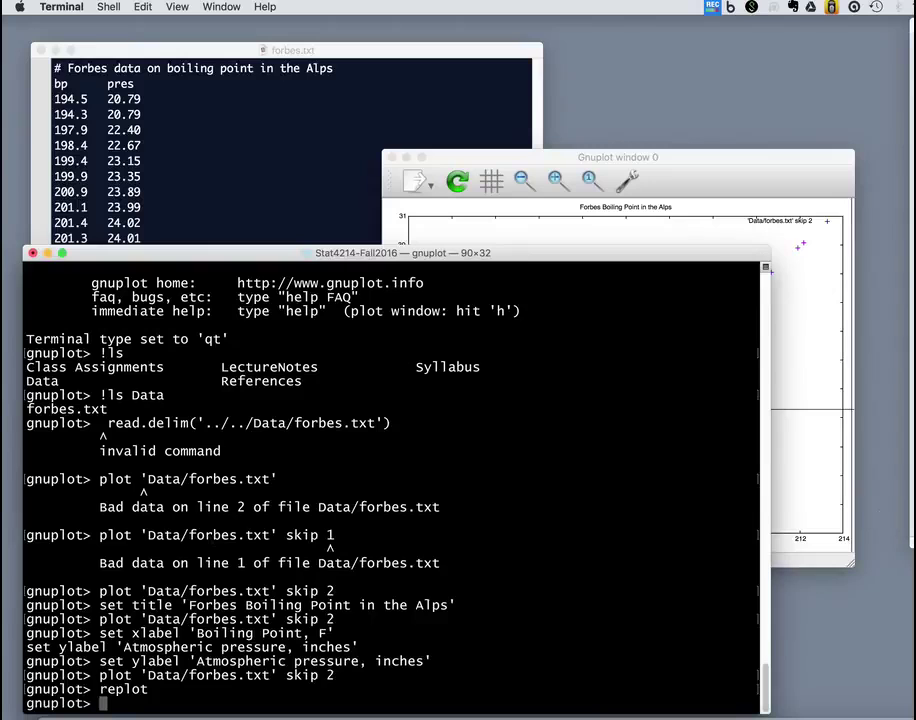
key(super+Tab)
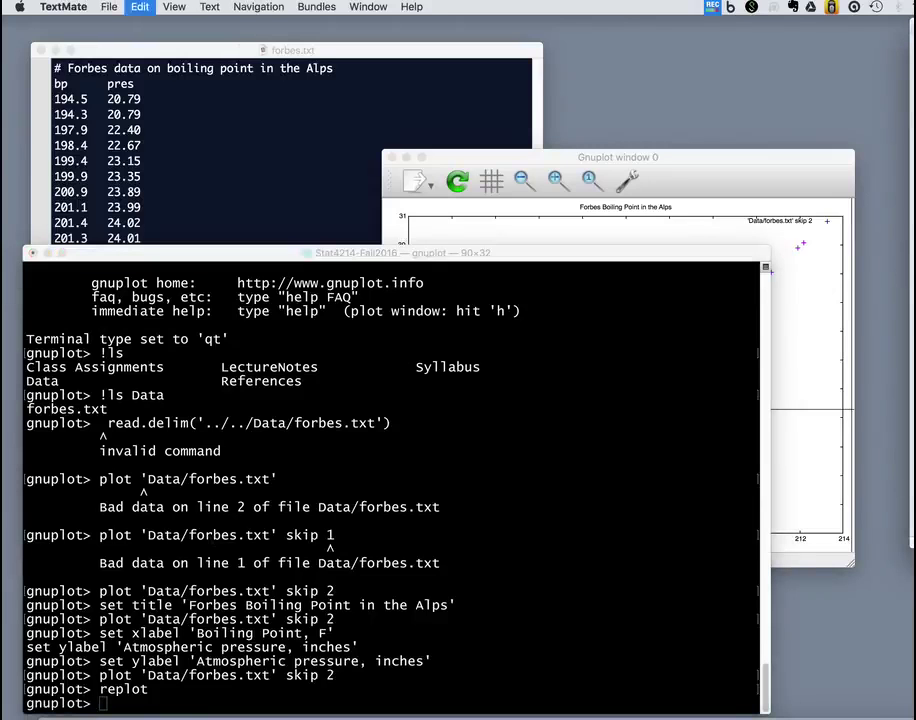
Set the title font to ',18', axis labels to ',14' and tics to ',13', then replot.
click(401, 500)
text(set title font ',18' set xlabel font ',14' set ylabel font ',14' set xtic font ',13' set ytic font ',13')
key(Return)
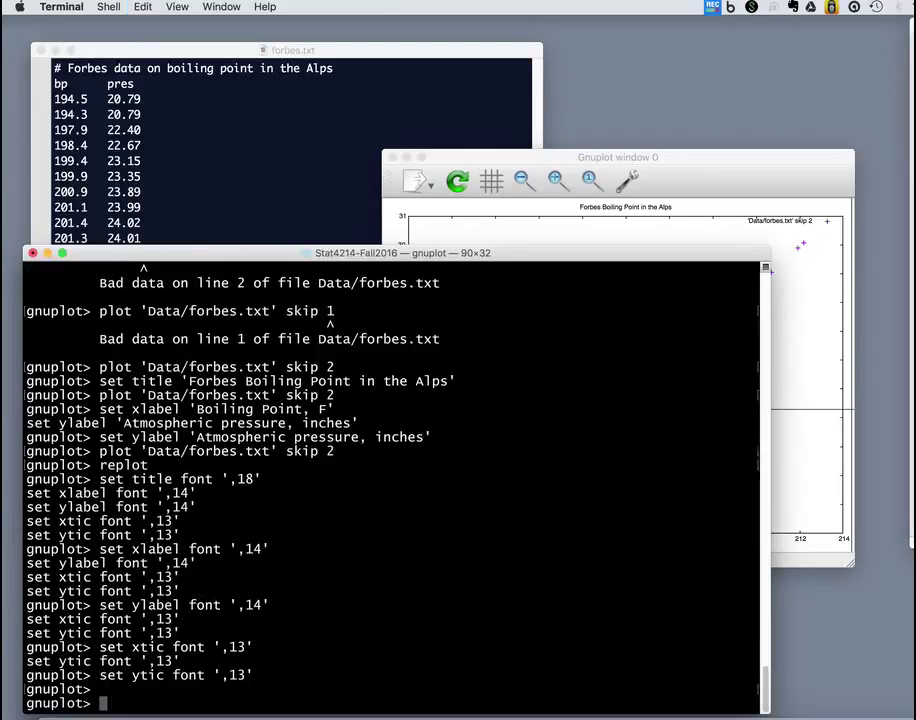
text(replot)
key(Return)
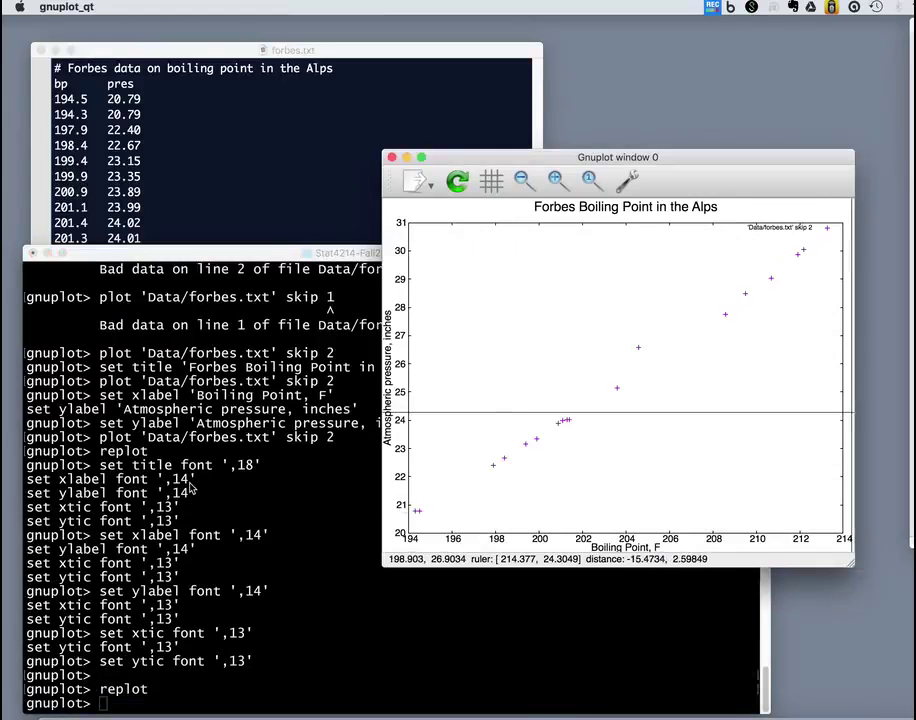
Run set key off to remove the legend and replot.
key(space)
text(set key off)
key(Return)
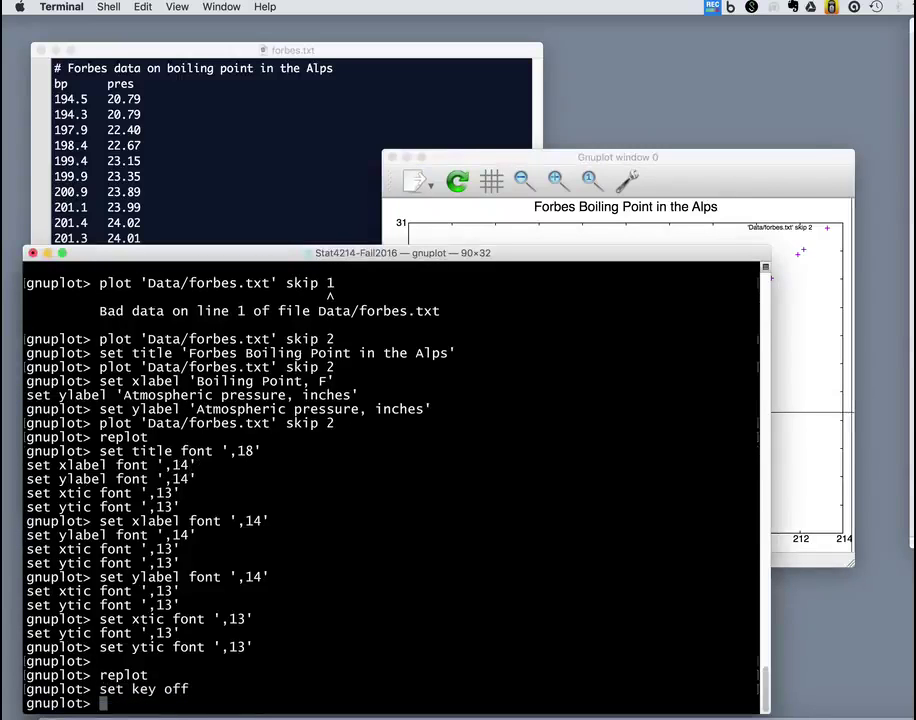
text(replot)
key(Return)
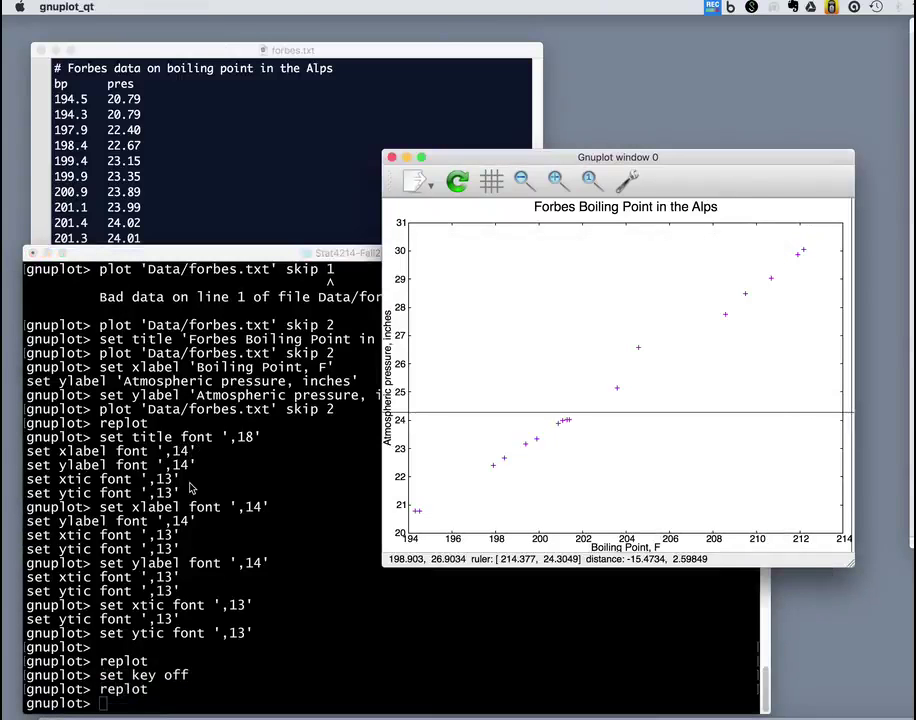